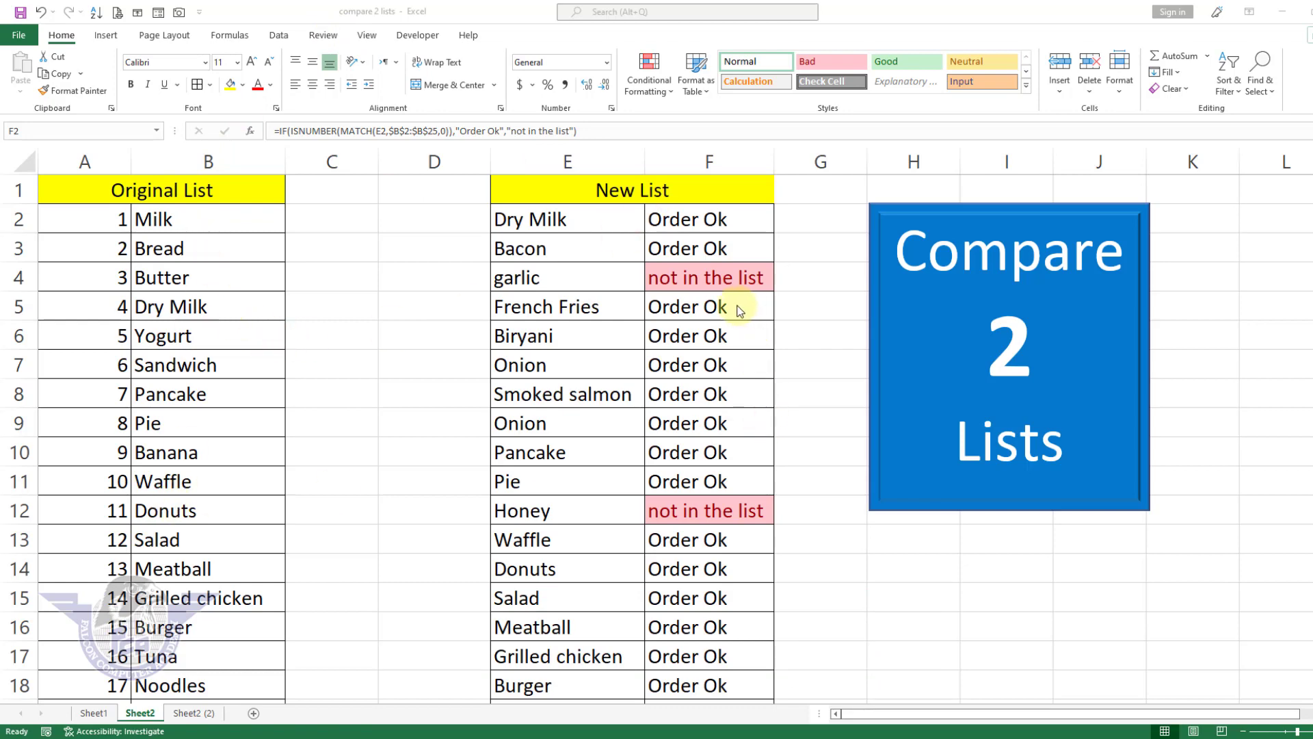
Step: Replace the first item of the New List in cell E2 with "sweets"
{"action": "left_click", "coordinate": [685, 224]}
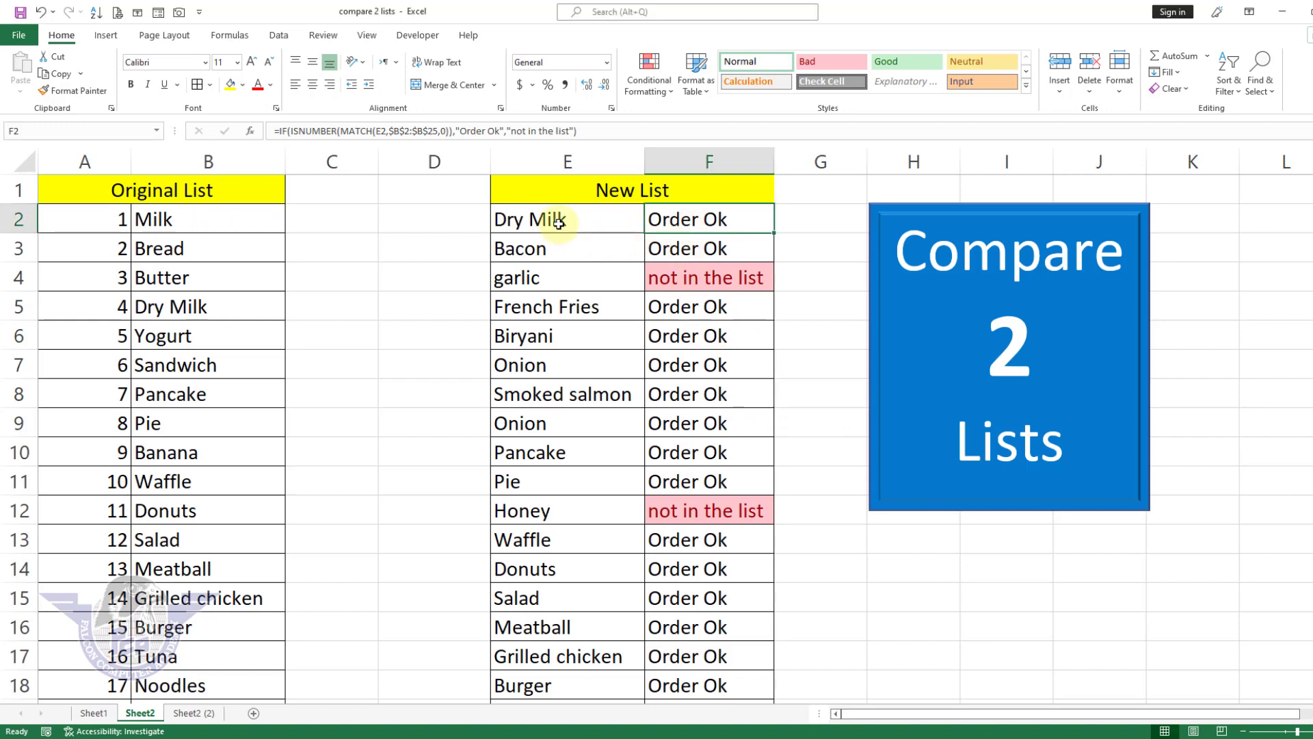
{"action": "left_click", "coordinate": [558, 220]}
{"action": "key", "text": "ctrl+z"}
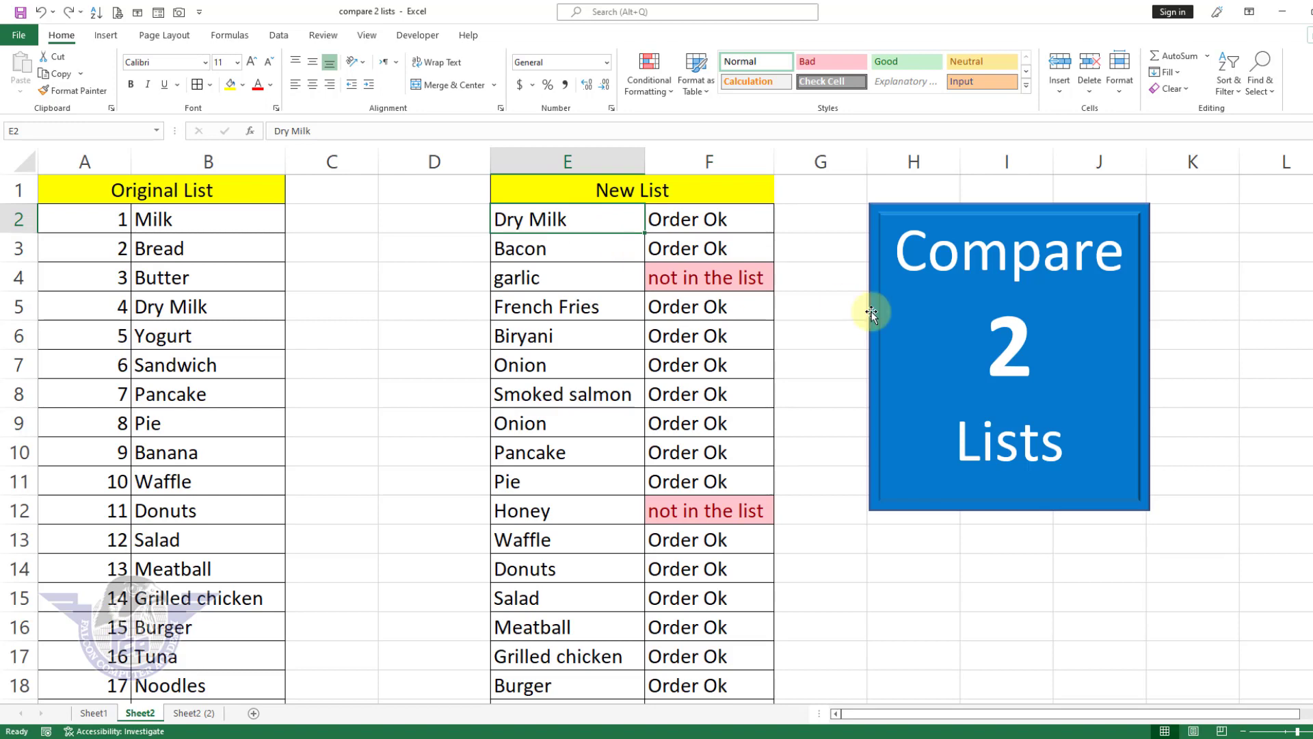
{"action": "type", "text": "sweets"}
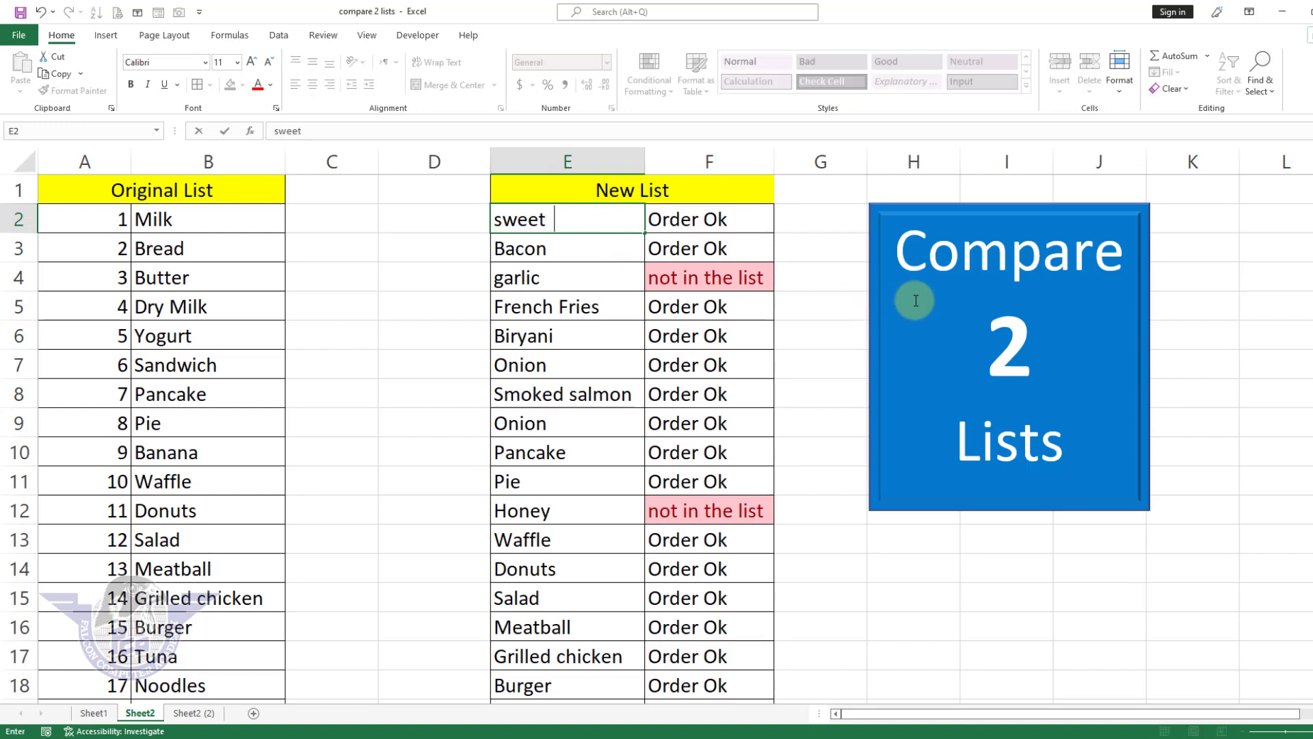
{"action": "key", "text": "Return"}
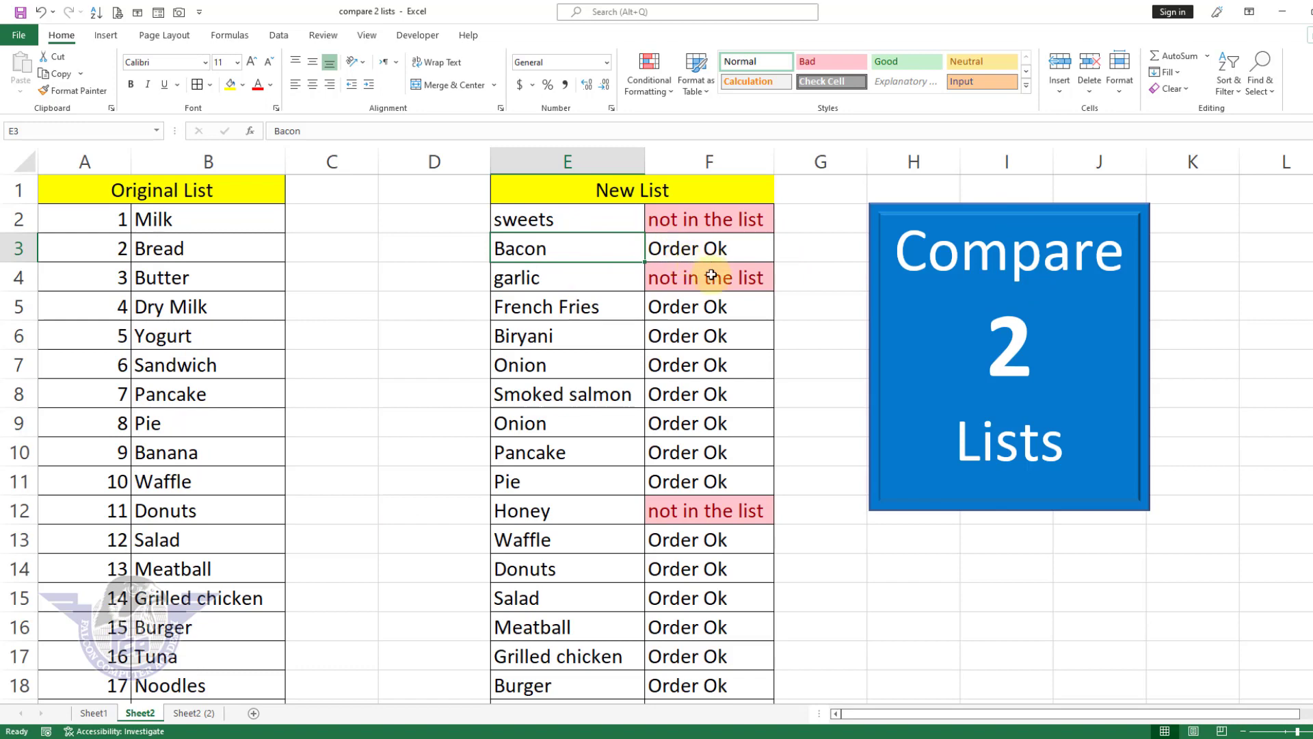
Step: Clear the existing comparison formulas from F2:F18 beside the New List
{"action": "left_click", "coordinate": [712, 341]}
{"action": "left_click_drag", "start_coordinate": [715, 220], "coordinate": [669, 680]}
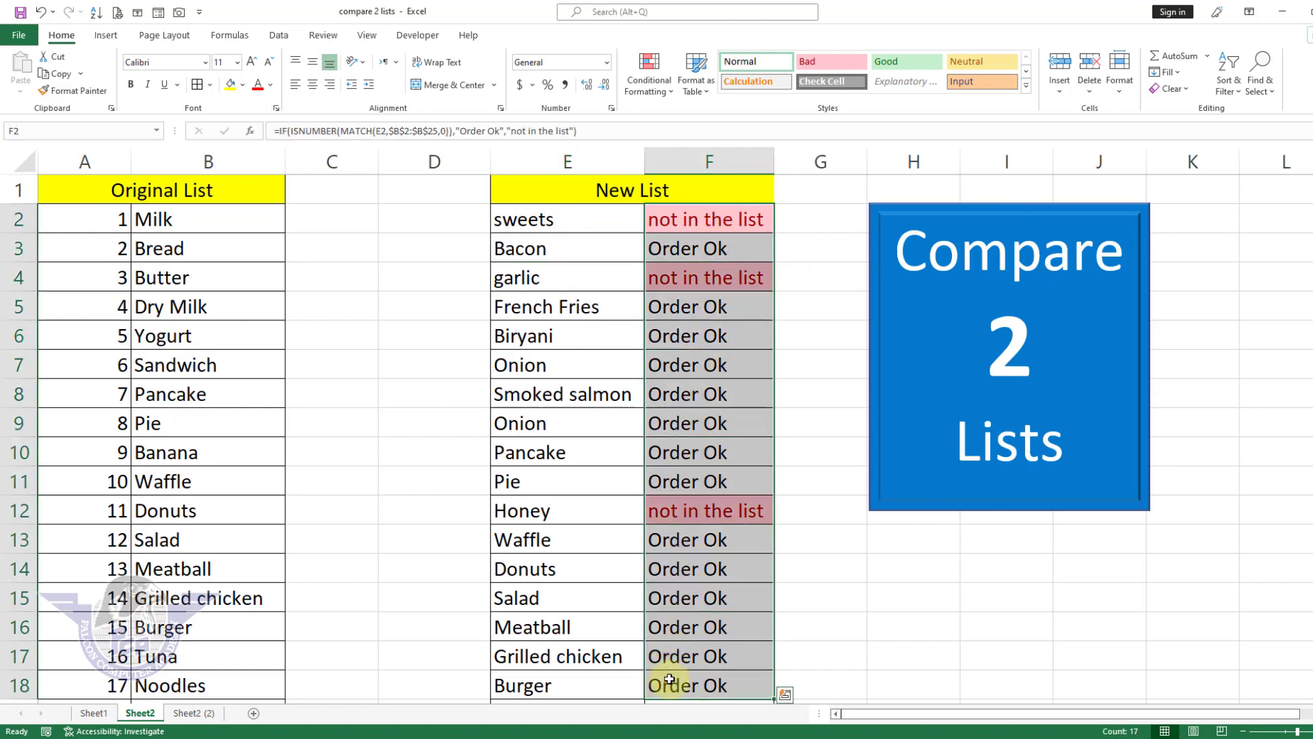
{"action": "key", "text": "Delete"}
{"action": "left_click", "coordinate": [712, 251]}
Step: Start a MATCH formula in F2 with E2 as the lookup value
{"action": "left_click", "coordinate": [710, 222]}
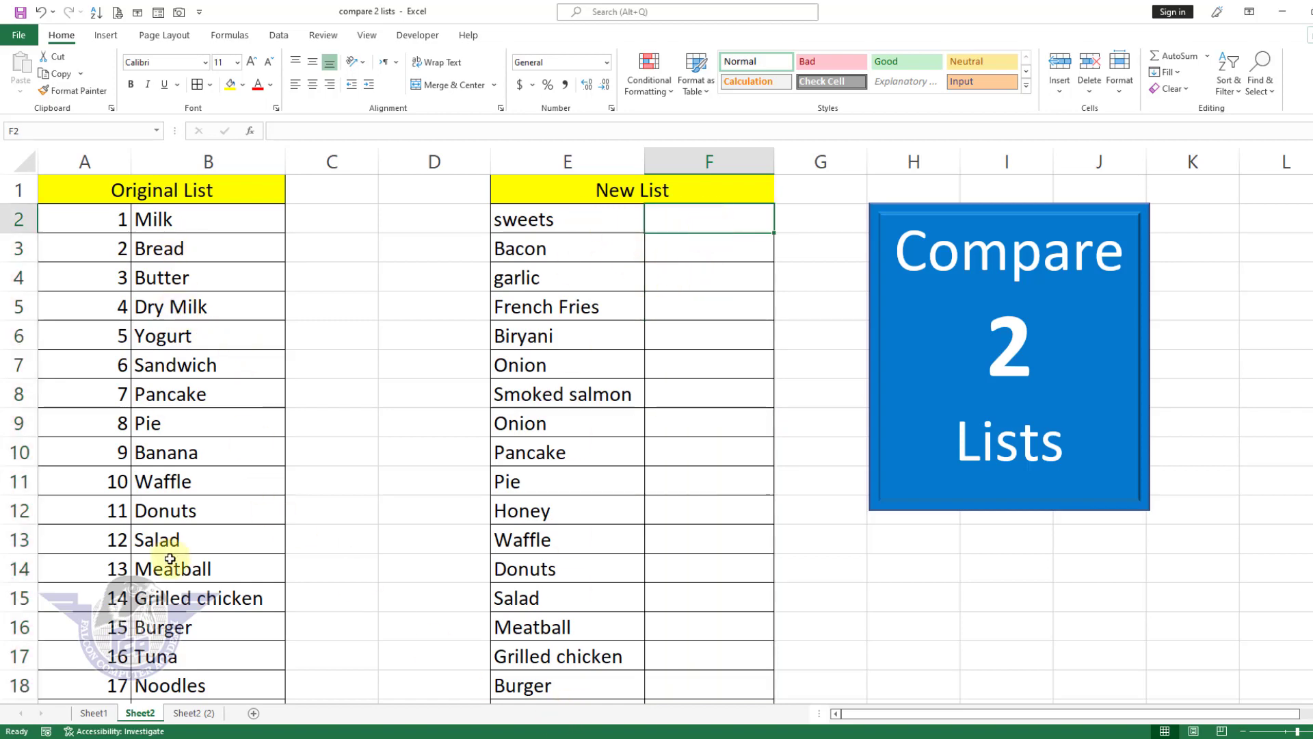
{"action": "type", "text": "="}
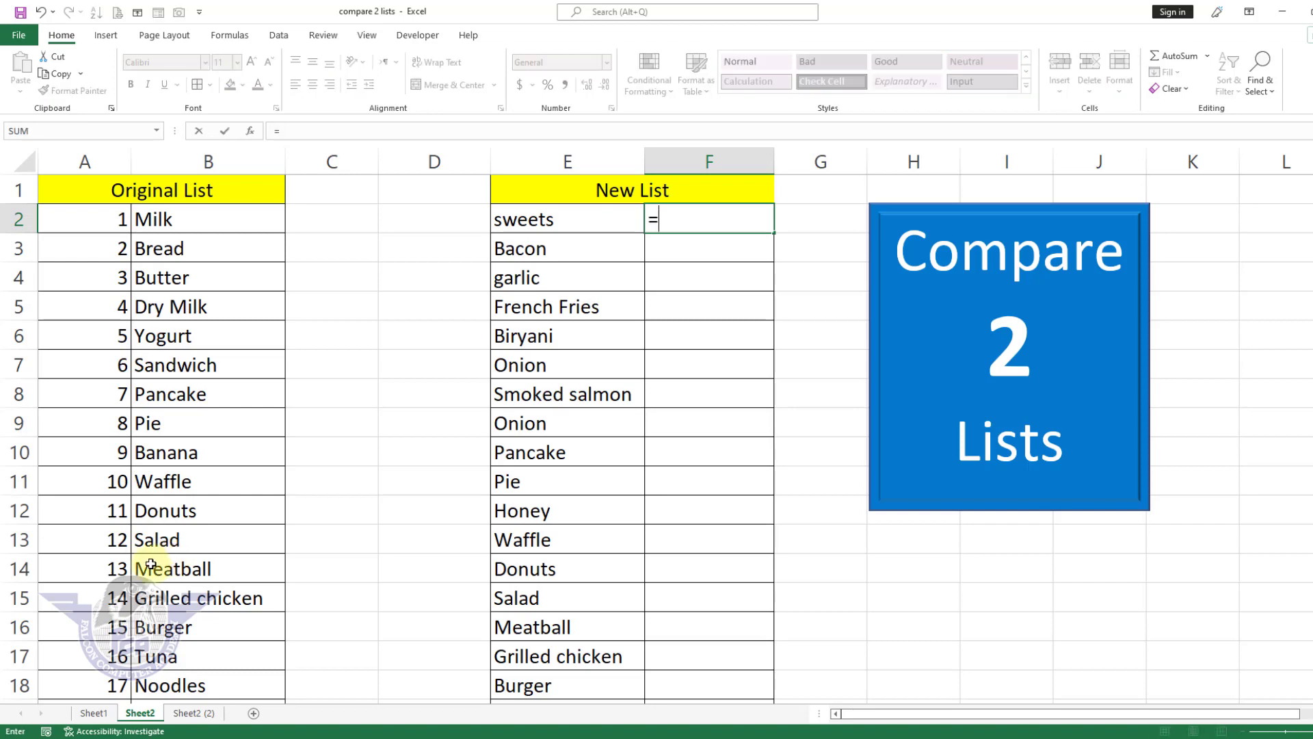
{"action": "type", "text": "match"}
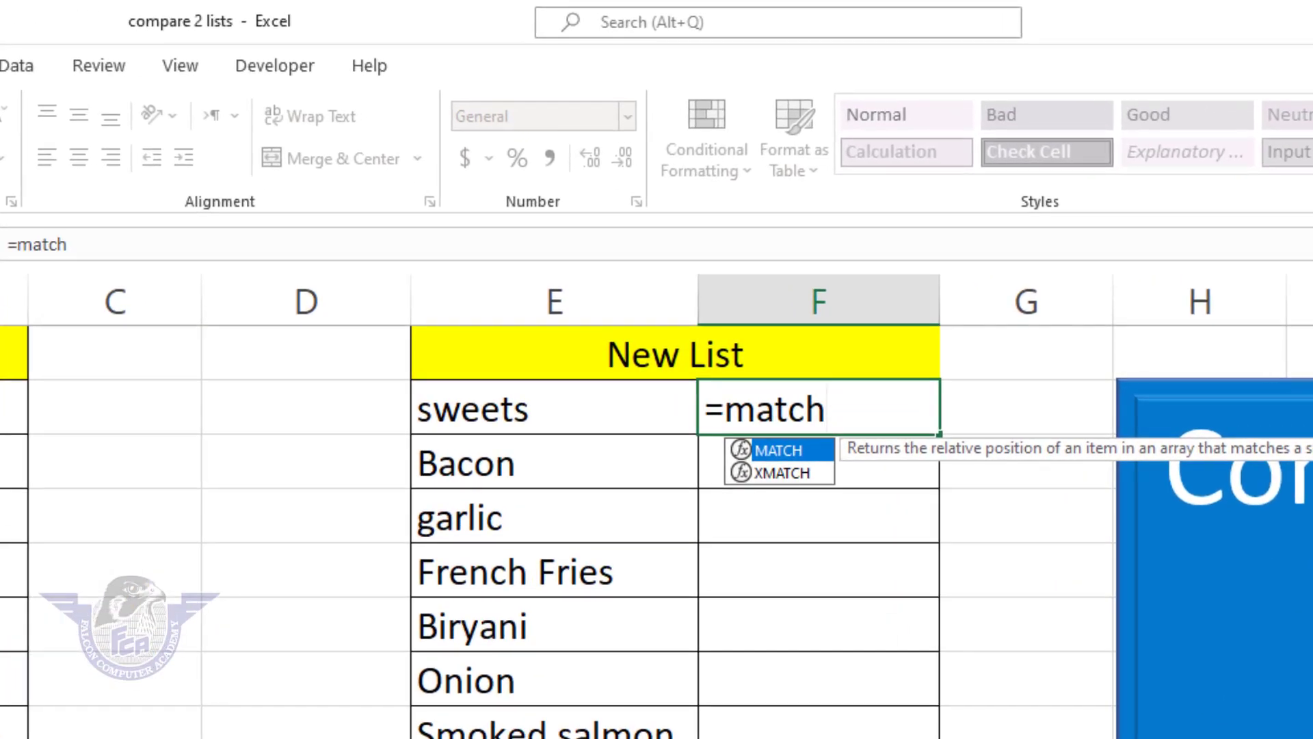
{"action": "key", "text": "Tab"}
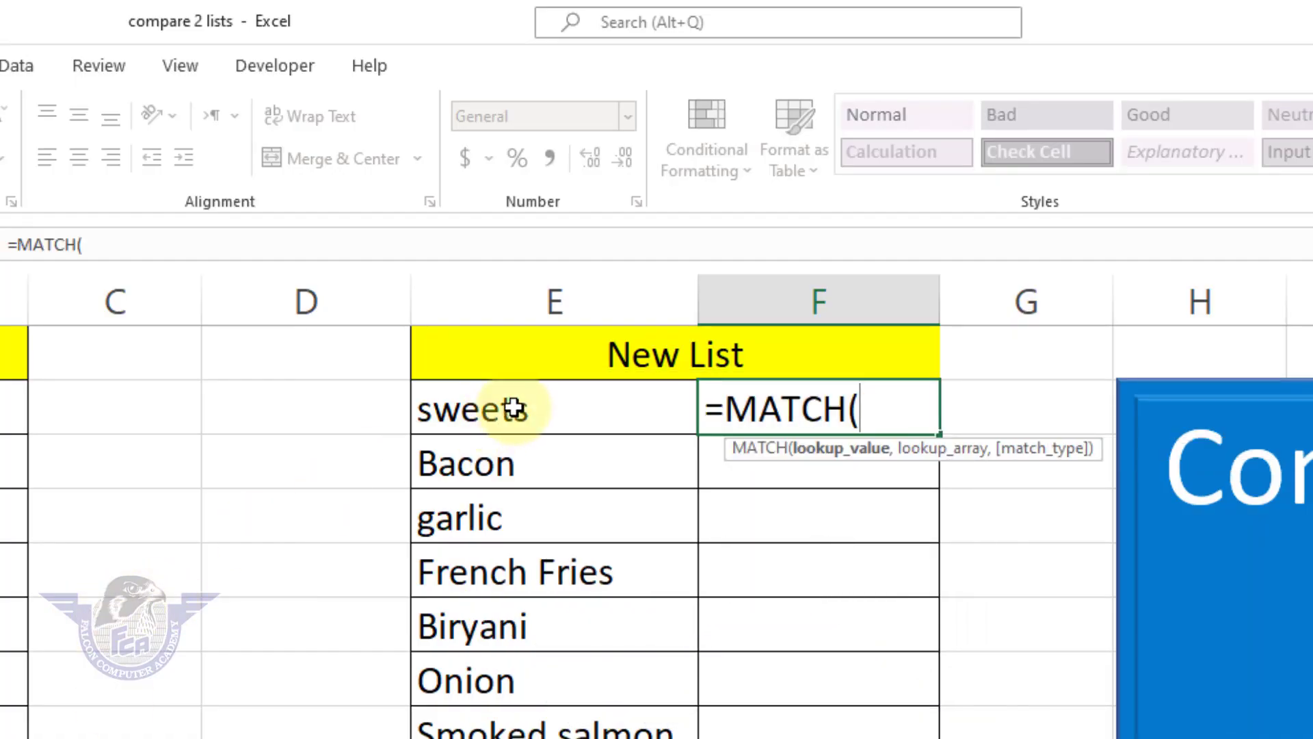
{"action": "left_click", "coordinate": [519, 419]}
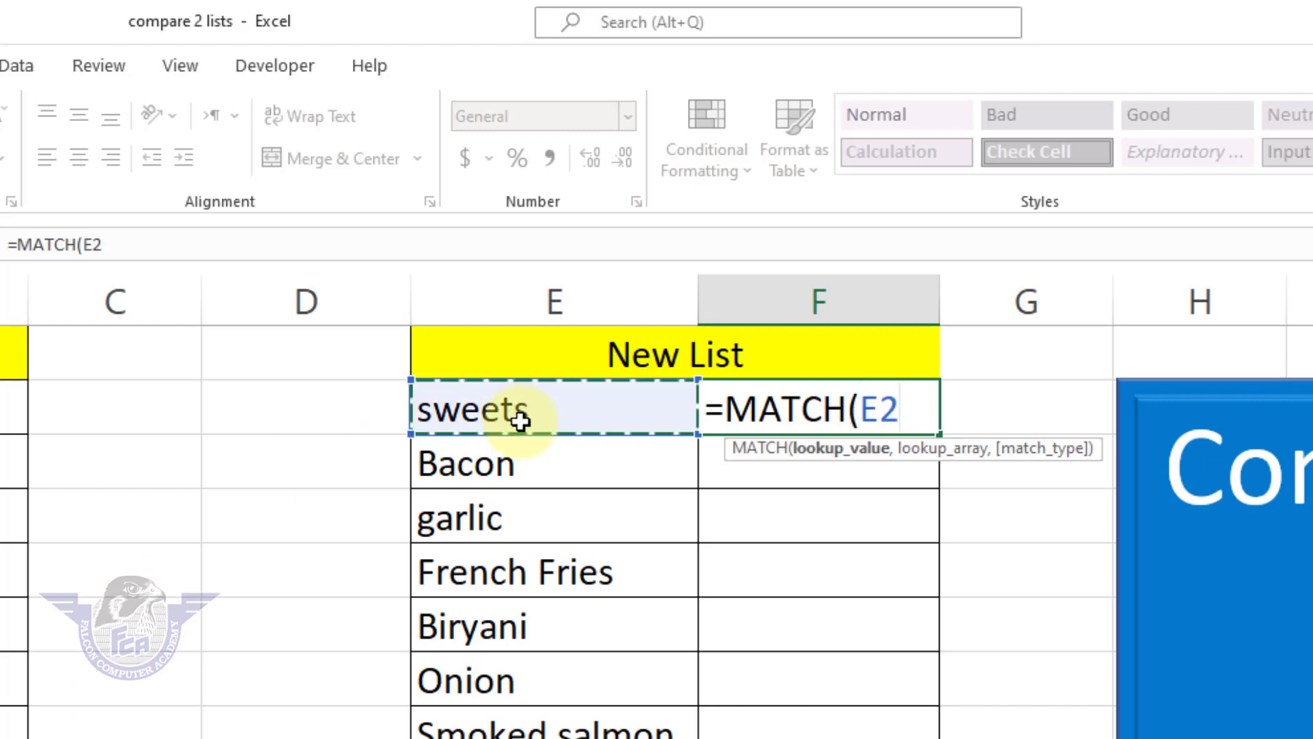
{"action": "type", "text": ","}
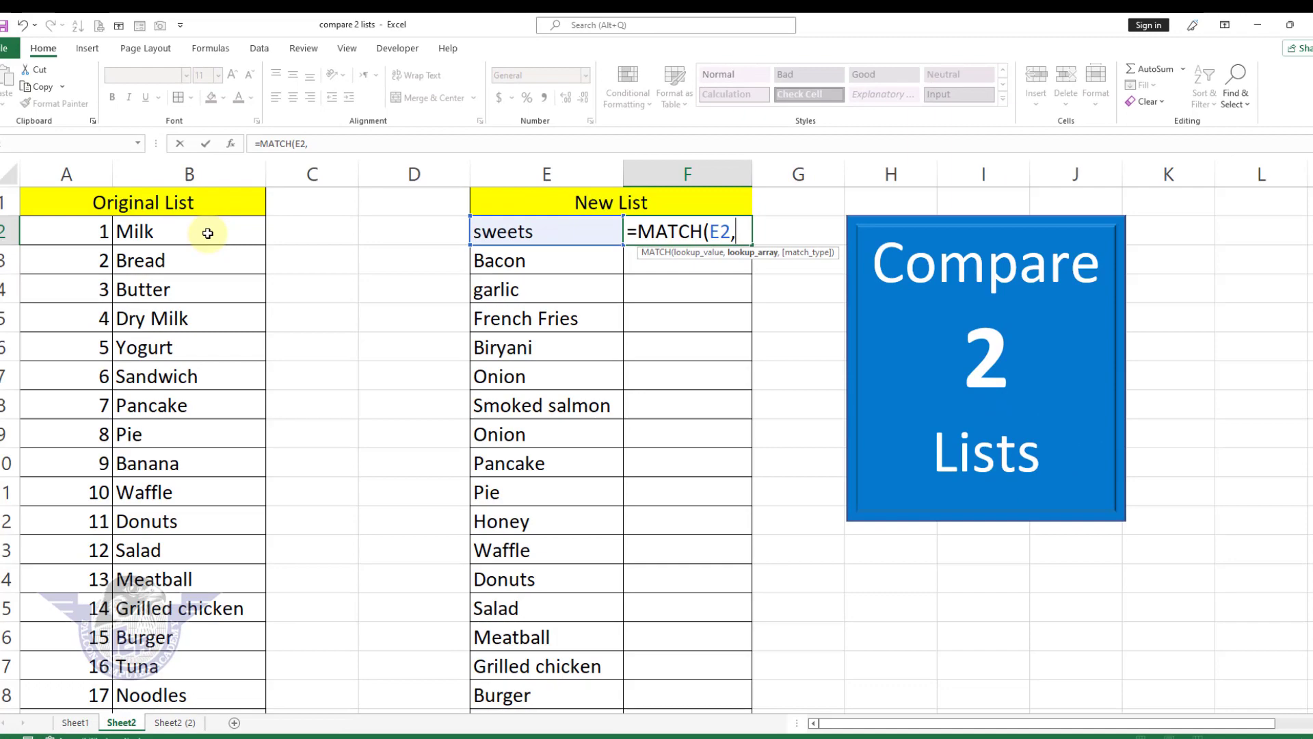
Step: Complete the F2 MATCH formula with the absolute lookup array $B$2:$B$25 and match type 0 for an exact match
{"action": "left_click_drag", "start_coordinate": [3, 362], "coordinate": [325, 551]}
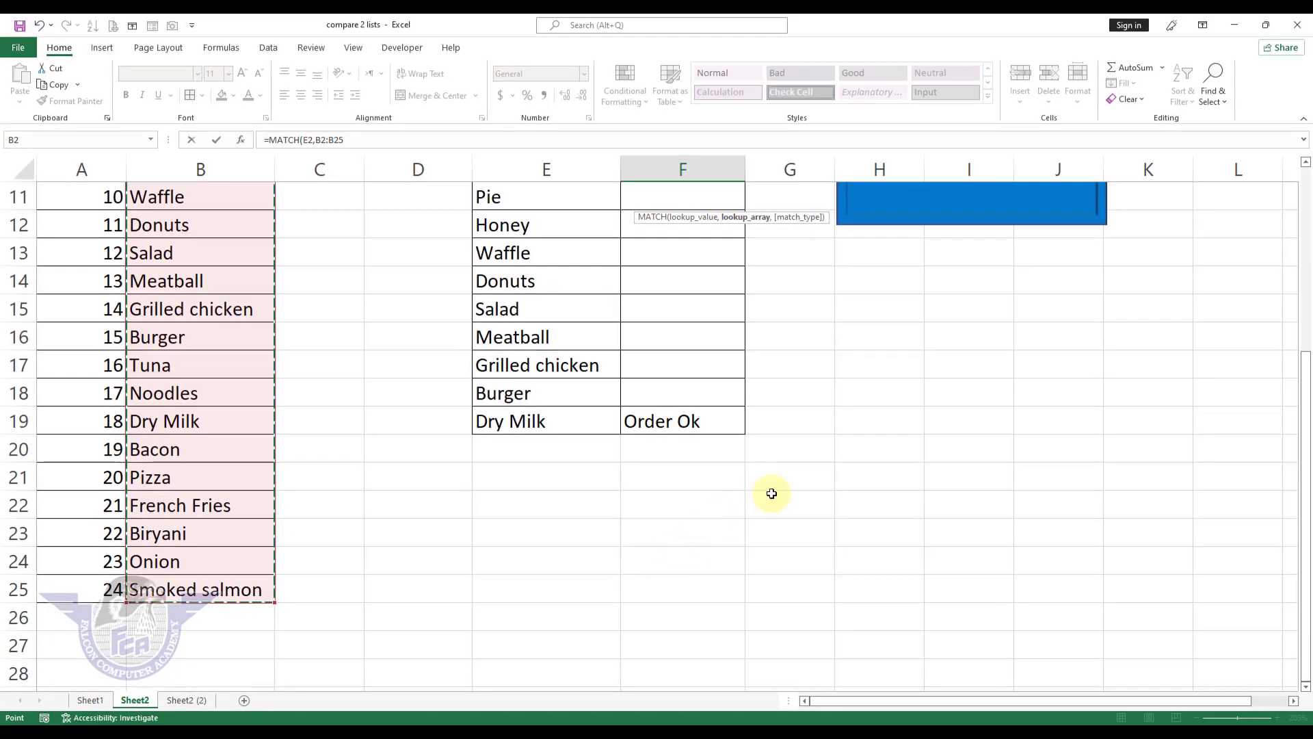
{"action": "scroll", "coordinate": [771, 493], "scroll_direction": "up", "scroll_amount": 3}
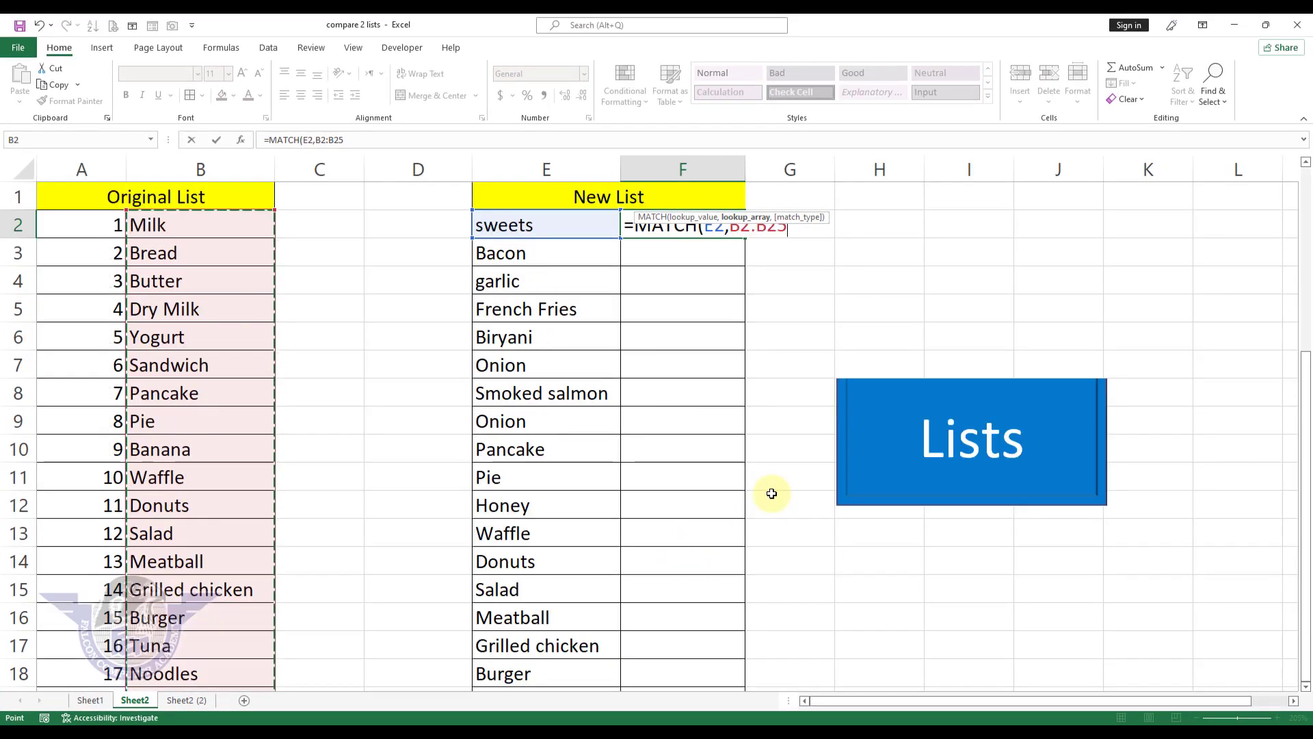
{"action": "key", "text": "F4"}
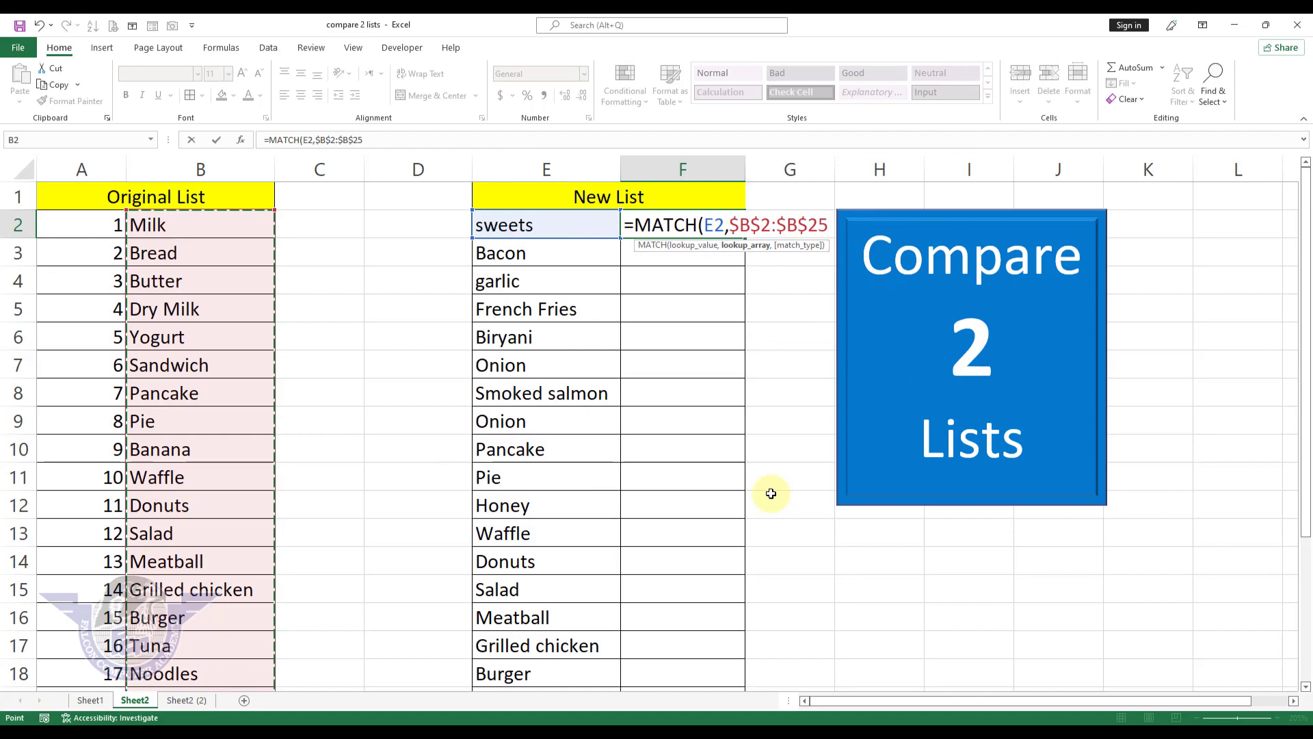
{"action": "type", "text": ","}
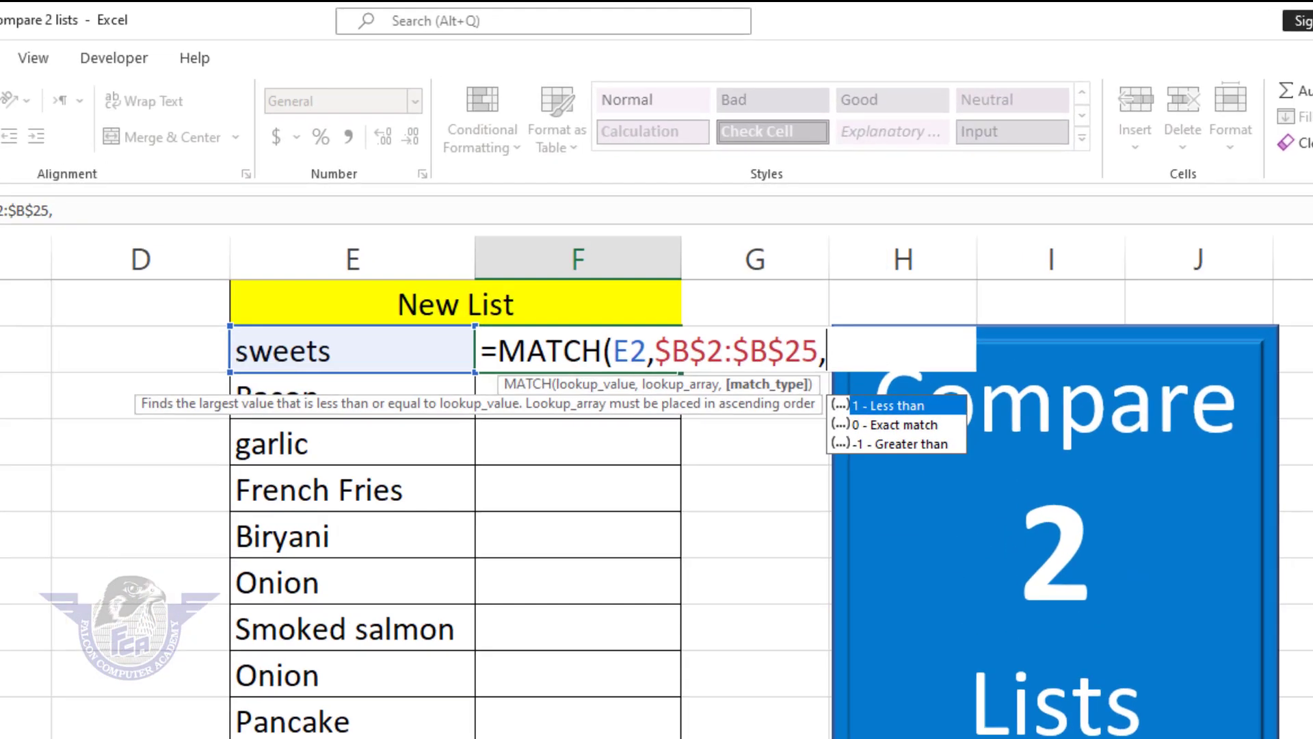
{"action": "type", "text": "0"}
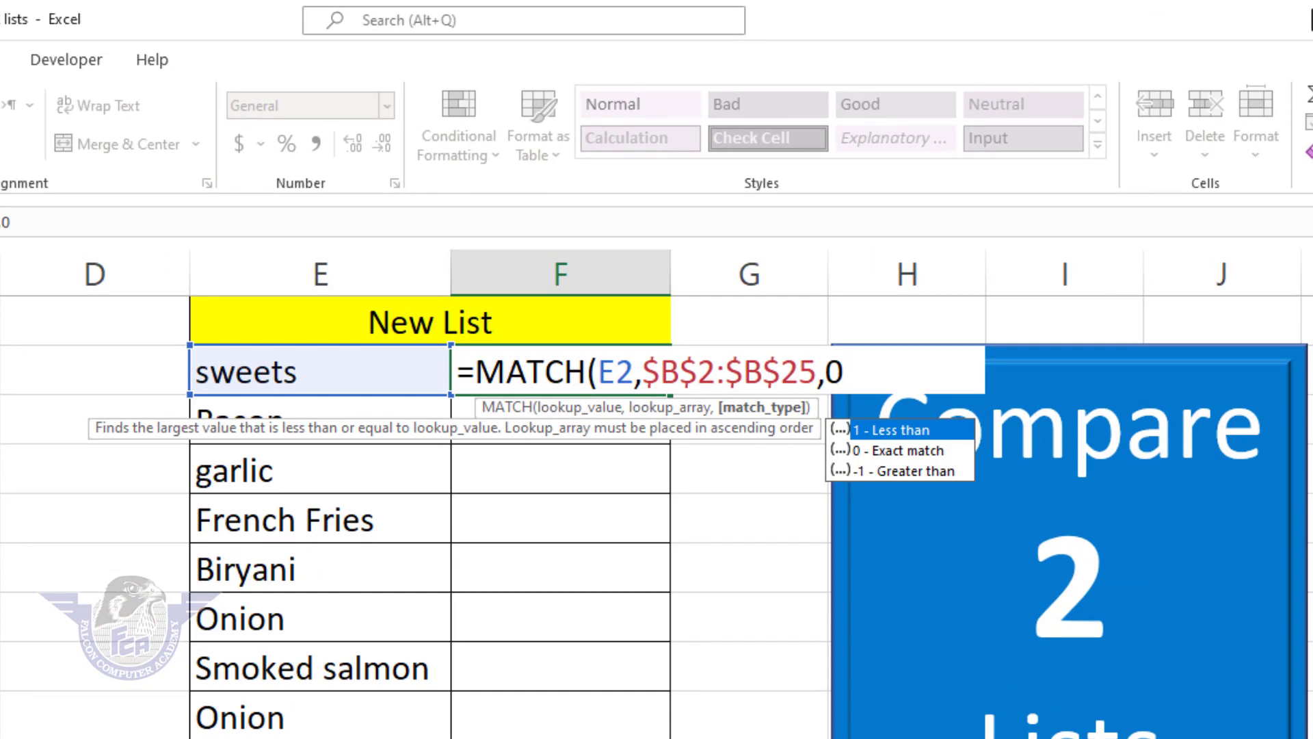
{"action": "type", "text": ")"}
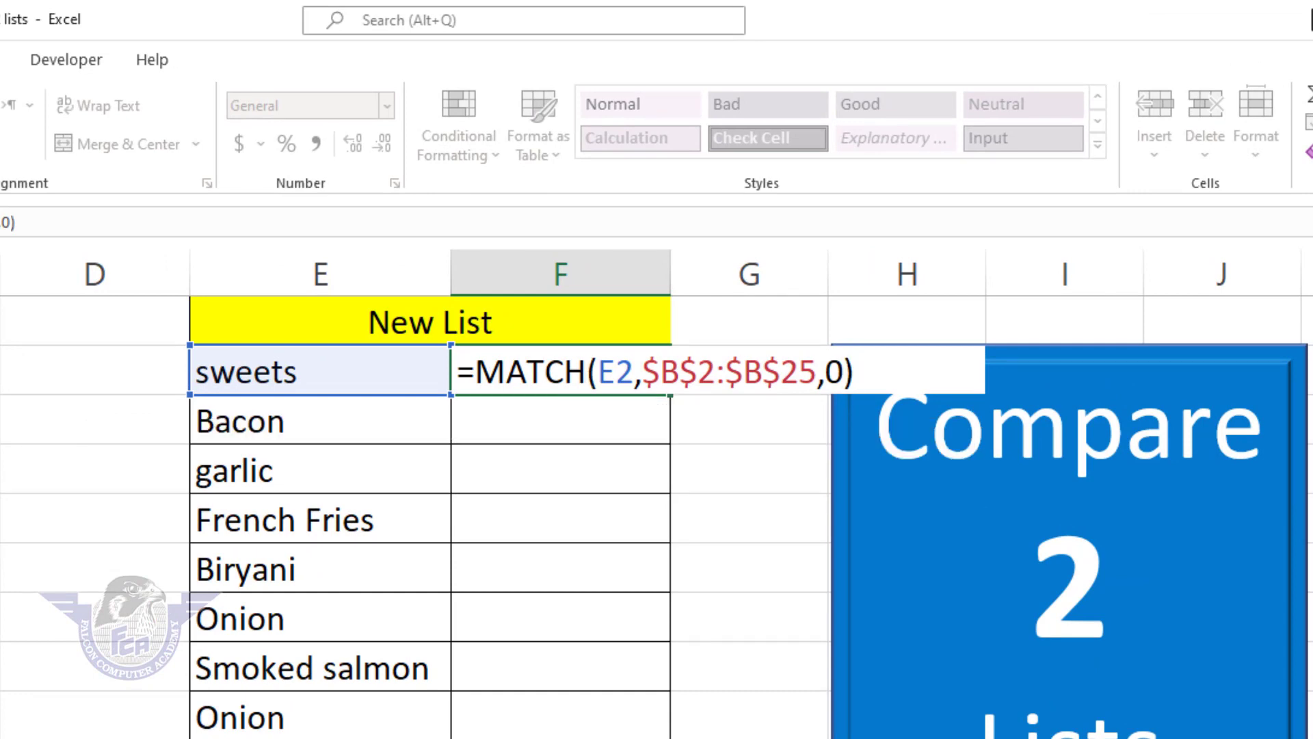
{"action": "key", "text": "Return"}
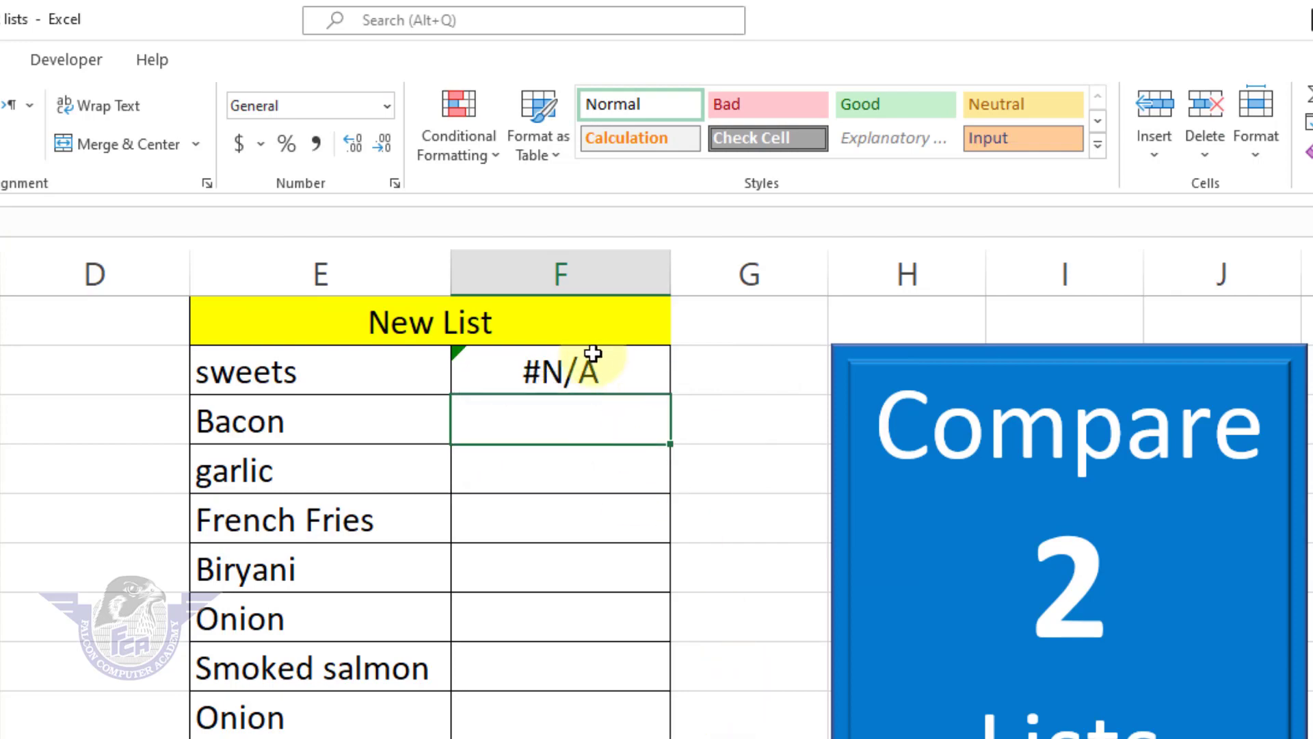
Step: Fill the MATCH formula from F2 down to F19, the last row of the New List
{"action": "left_click", "coordinate": [583, 373]}
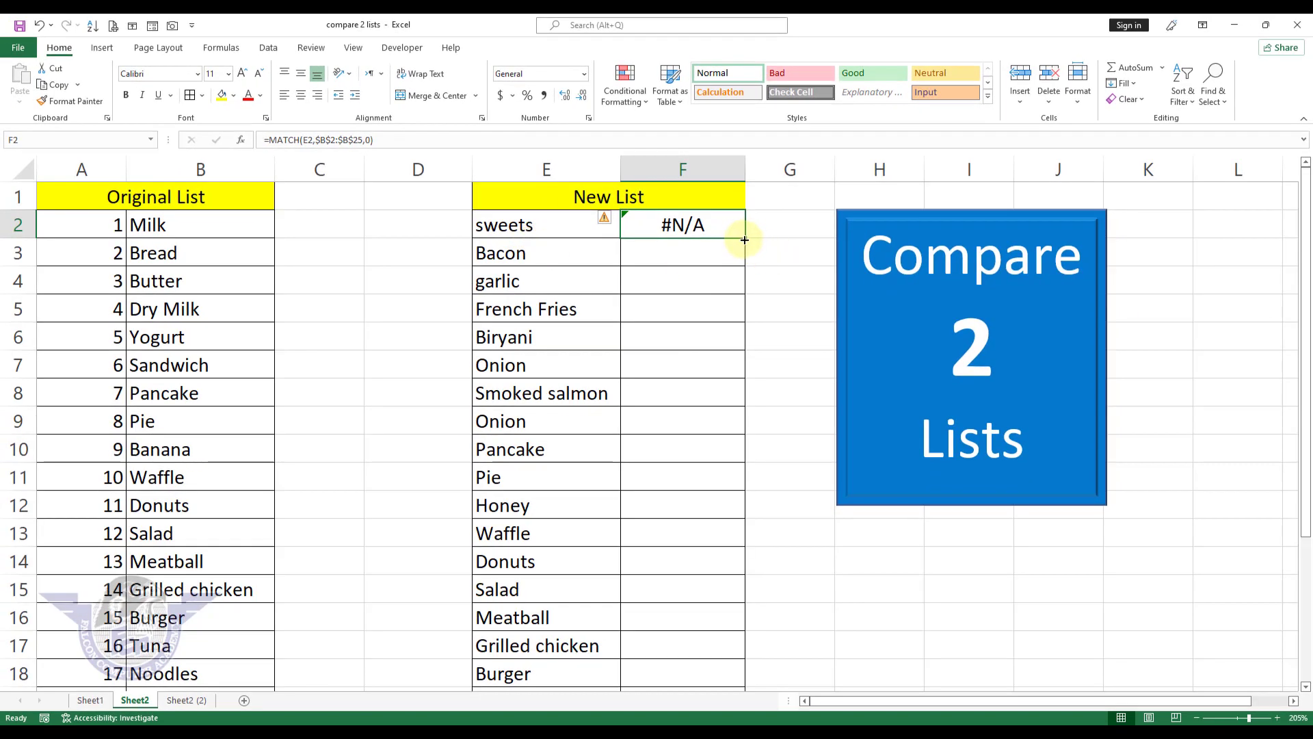
{"action": "left_click_drag", "start_coordinate": [744, 239], "coordinate": [725, 646]}
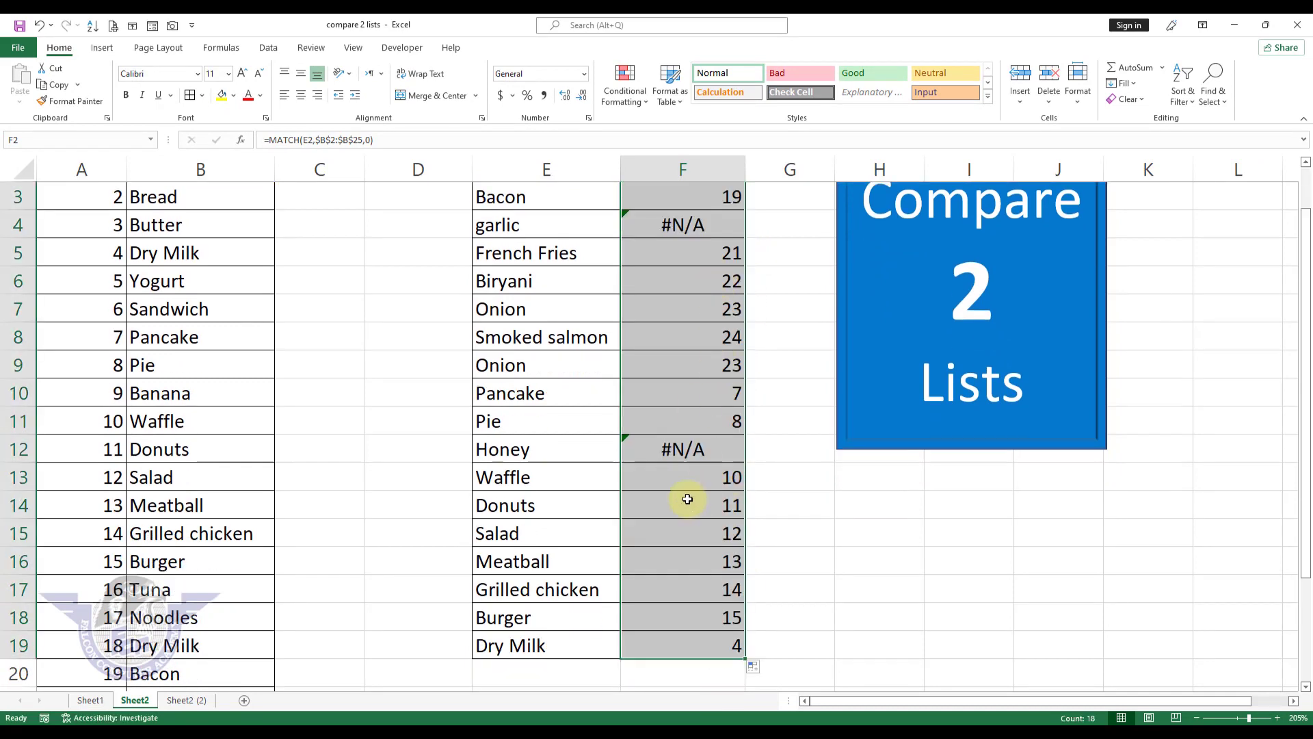
{"action": "scroll", "coordinate": [687, 499], "scroll_direction": "up", "scroll_amount": 1}
Step: Check the MATCH results for Bacon, Onion and Burger against their numbered positions in the Original List
{"action": "left_click", "coordinate": [724, 253]}
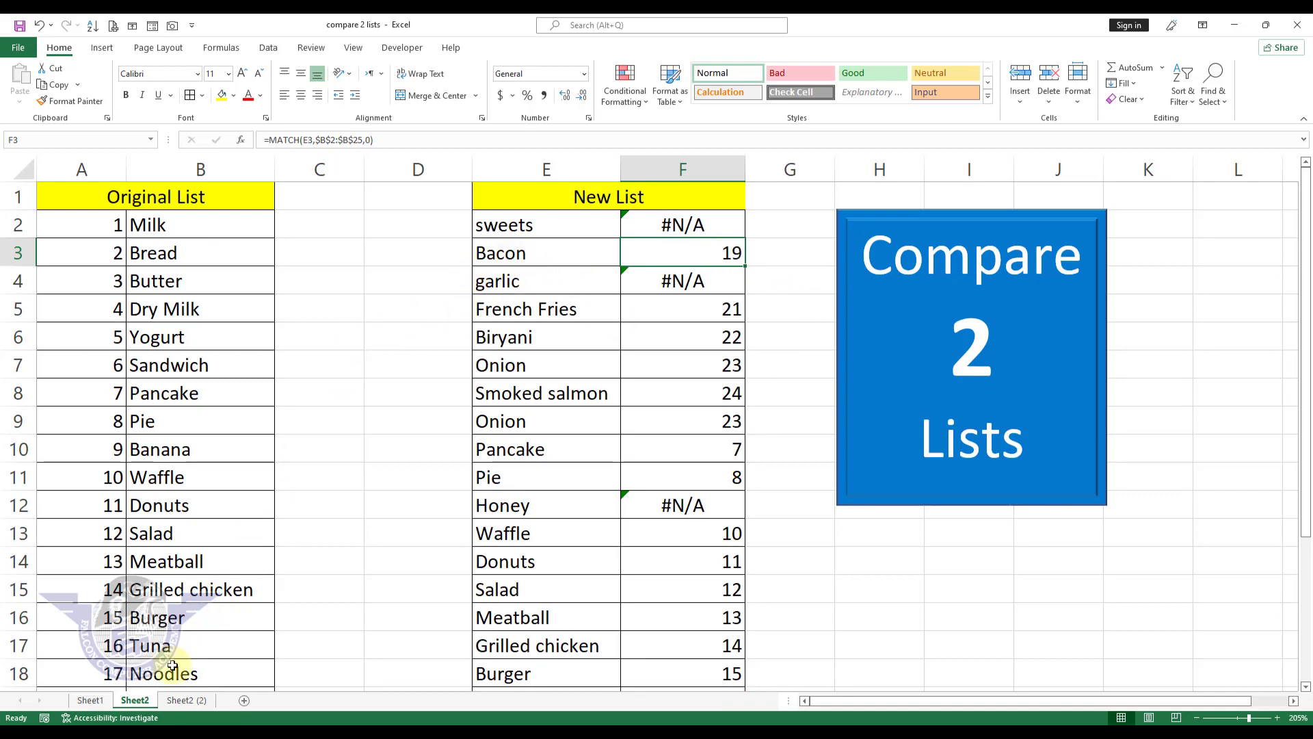
{"action": "scroll", "coordinate": [138, 662], "scroll_direction": "down", "scroll_amount": 1}
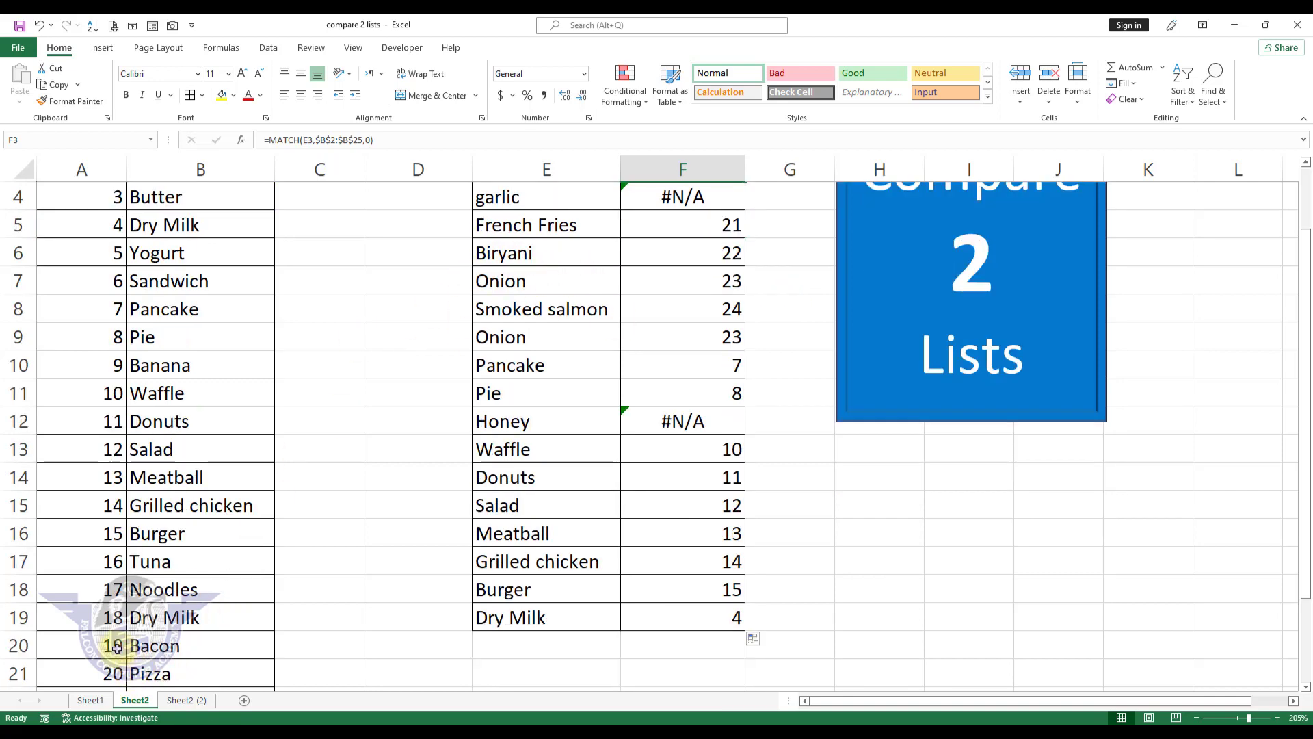
{"action": "left_click_drag", "start_coordinate": [117, 647], "coordinate": [154, 646]}
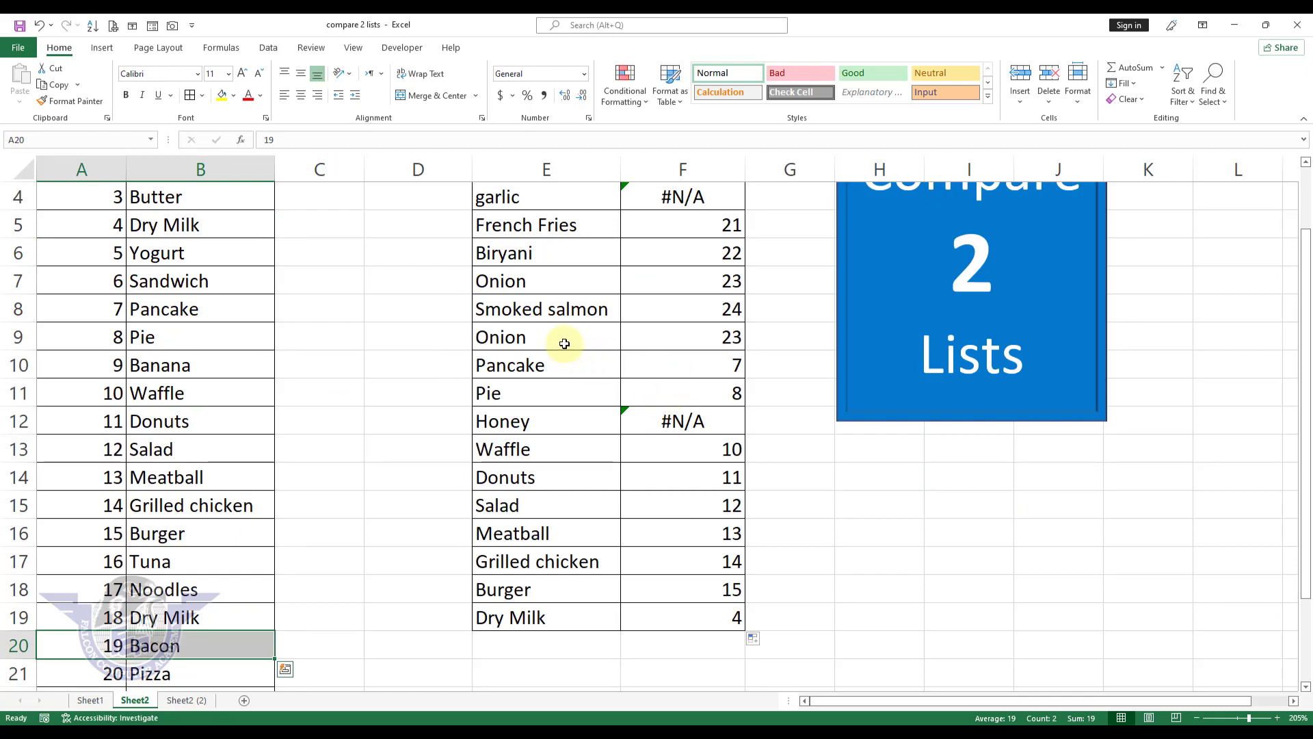
{"action": "left_click_drag", "start_coordinate": [564, 344], "coordinate": [706, 343]}
{"action": "scroll", "coordinate": [212, 668], "scroll_direction": "down", "scroll_amount": 1}
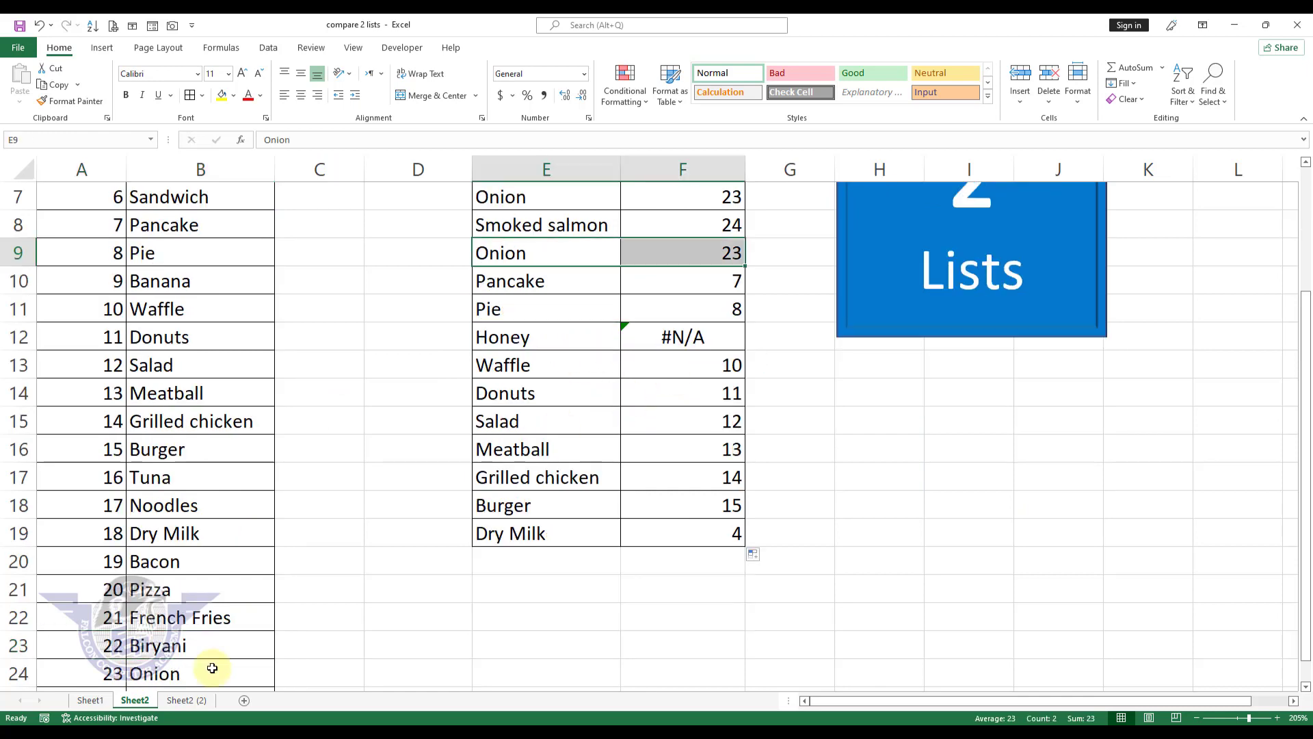
{"action": "left_click_drag", "start_coordinate": [115, 673], "coordinate": [151, 674]}
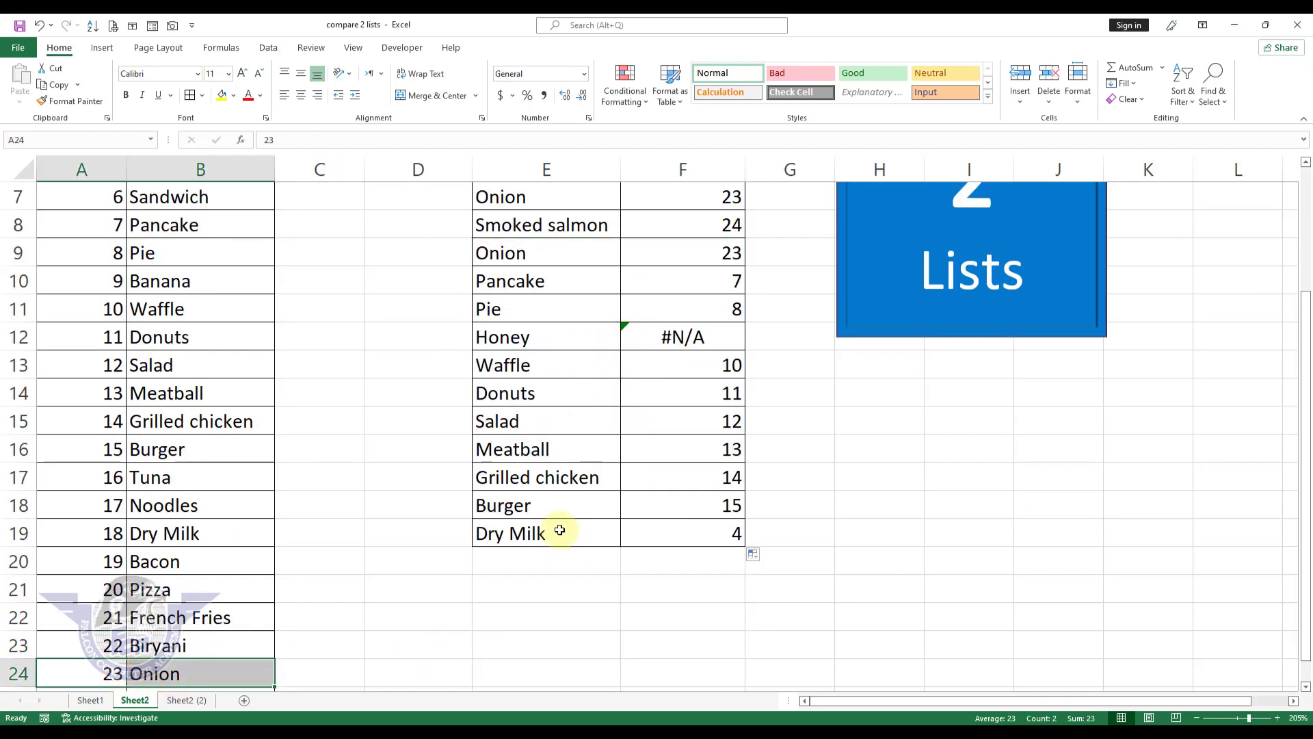
{"action": "left_click", "coordinate": [540, 511]}
{"action": "left_click_drag", "start_coordinate": [691, 504], "coordinate": [559, 516]}
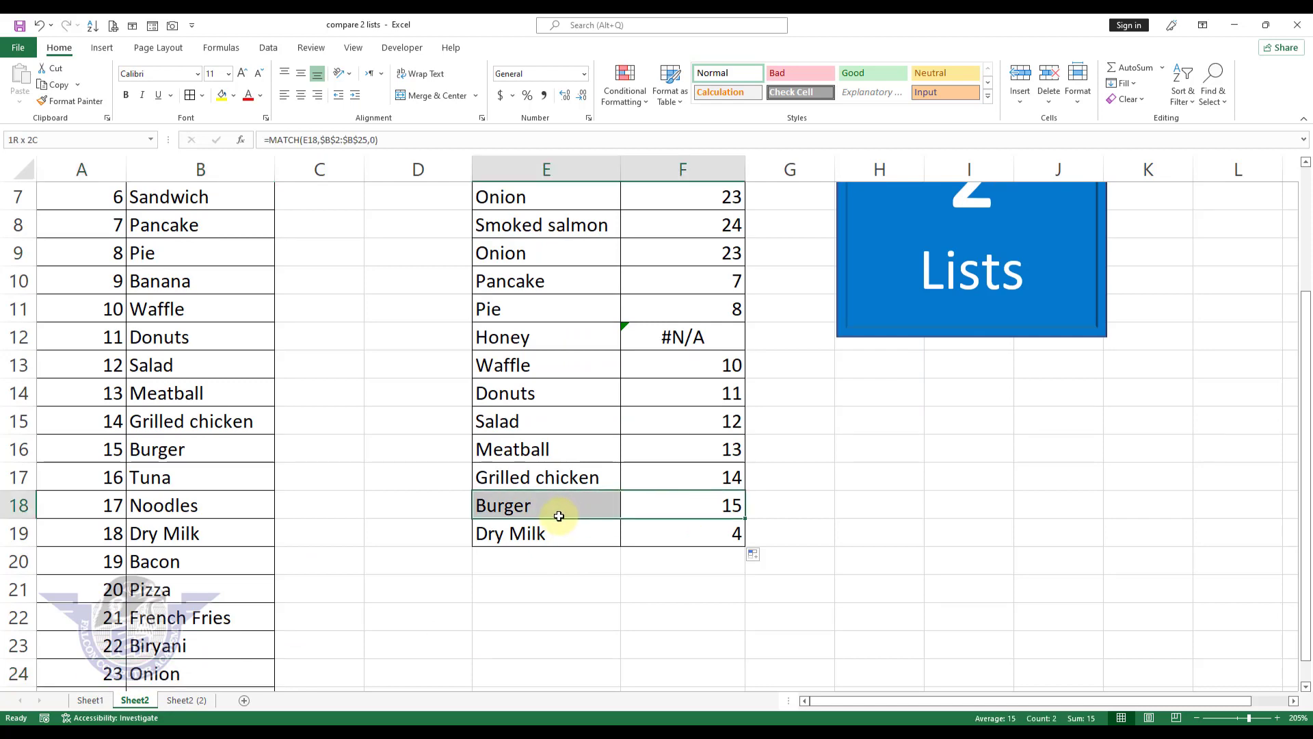
{"action": "left_click_drag", "start_coordinate": [113, 449], "coordinate": [165, 450]}
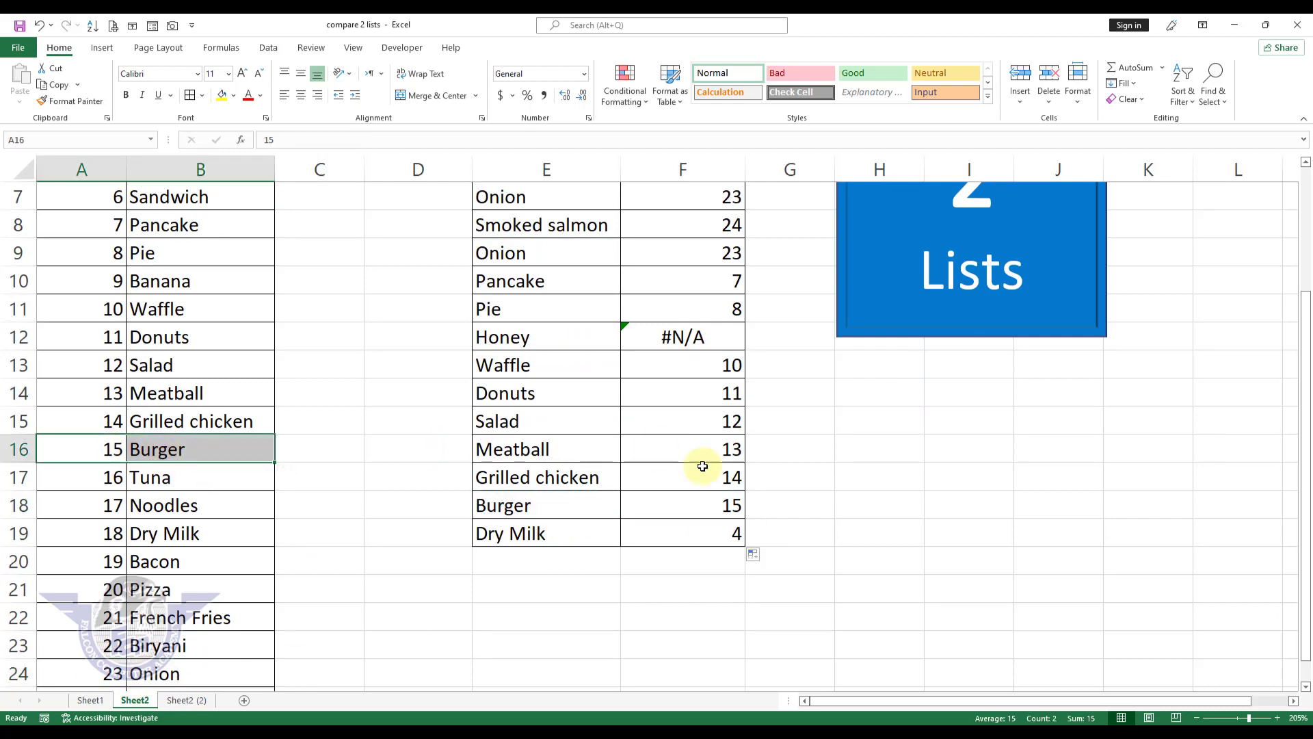
{"action": "scroll", "coordinate": [712, 492], "scroll_direction": "up", "scroll_amount": 2}
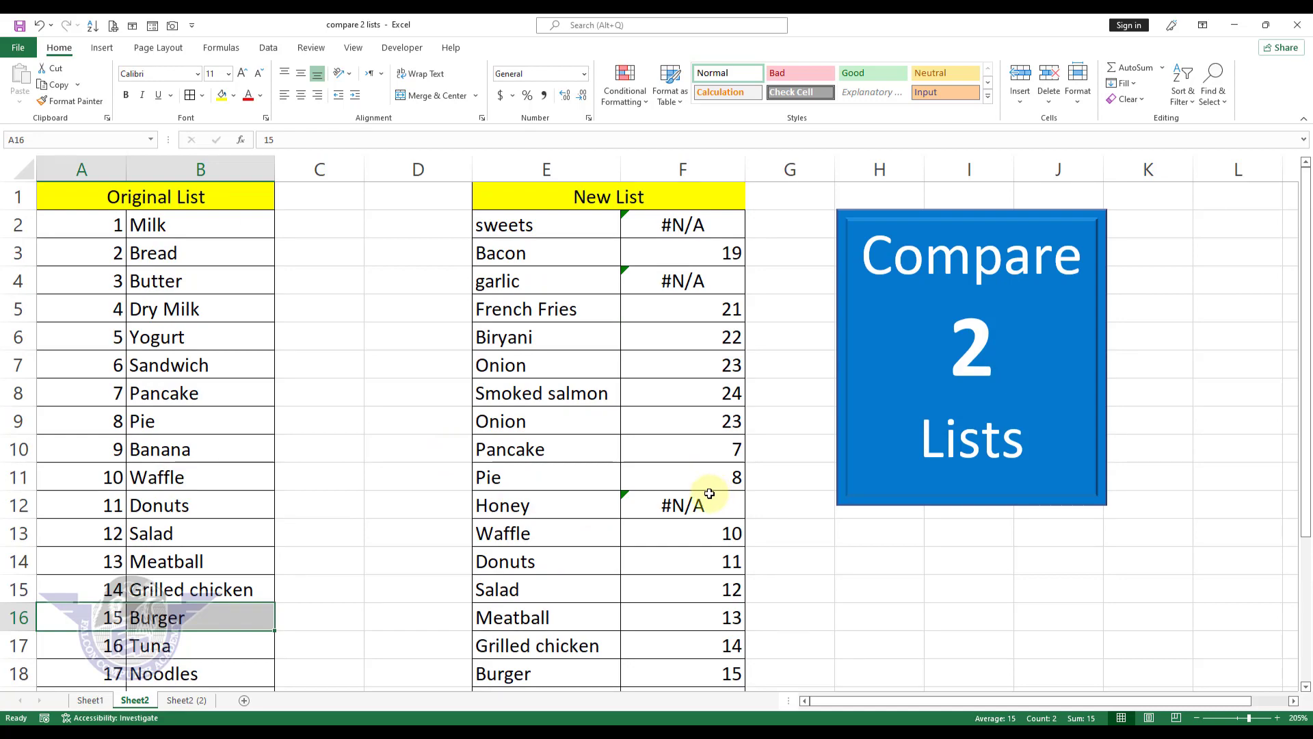
Step: Wrap the MATCH formula in F2 in ISNUMBER as the logical test of an IF function
{"action": "left_click", "coordinate": [694, 226]}
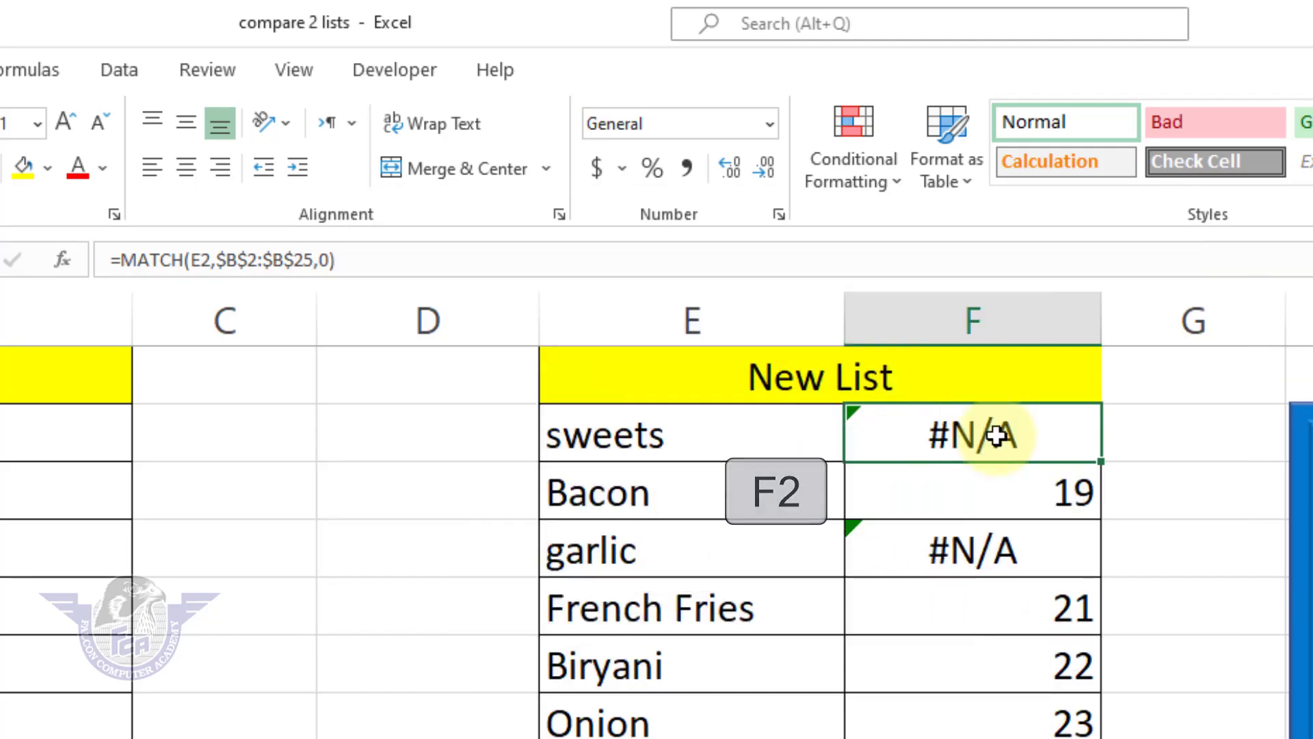
{"action": "key", "text": "F2"}
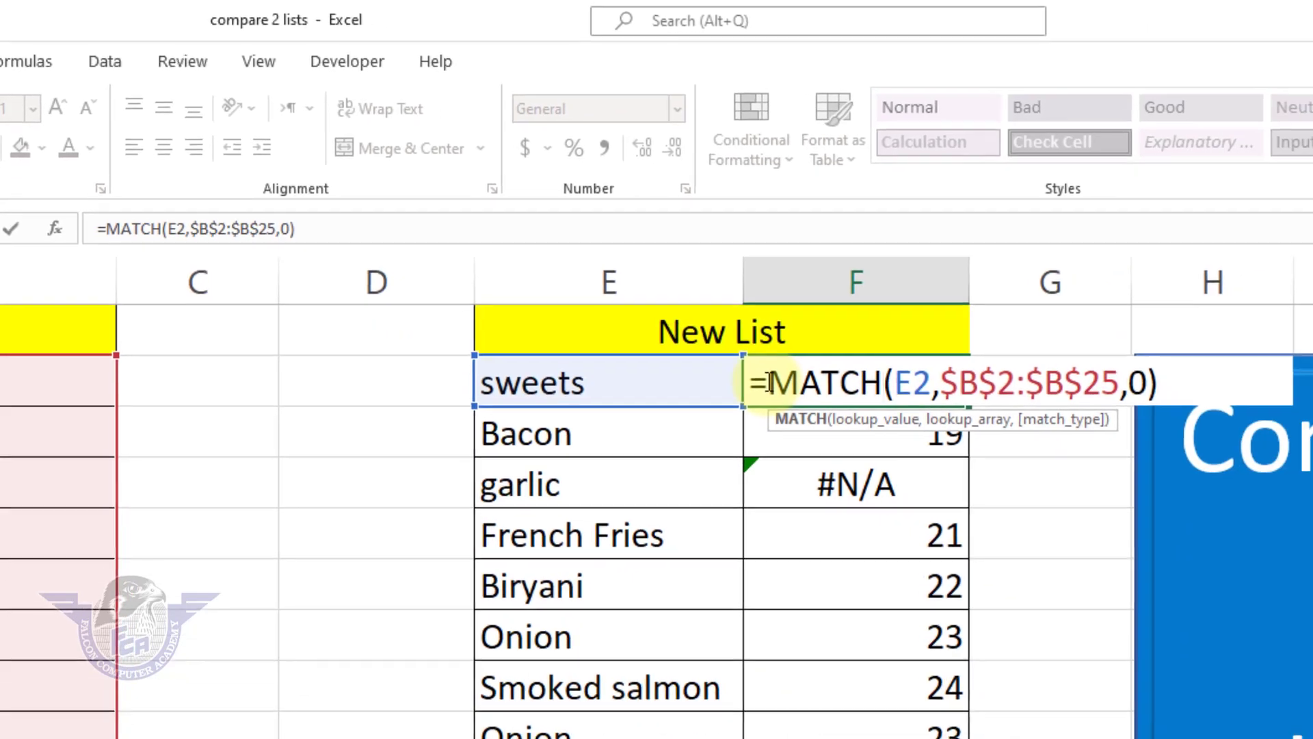
{"action": "left_click", "coordinate": [863, 429]}
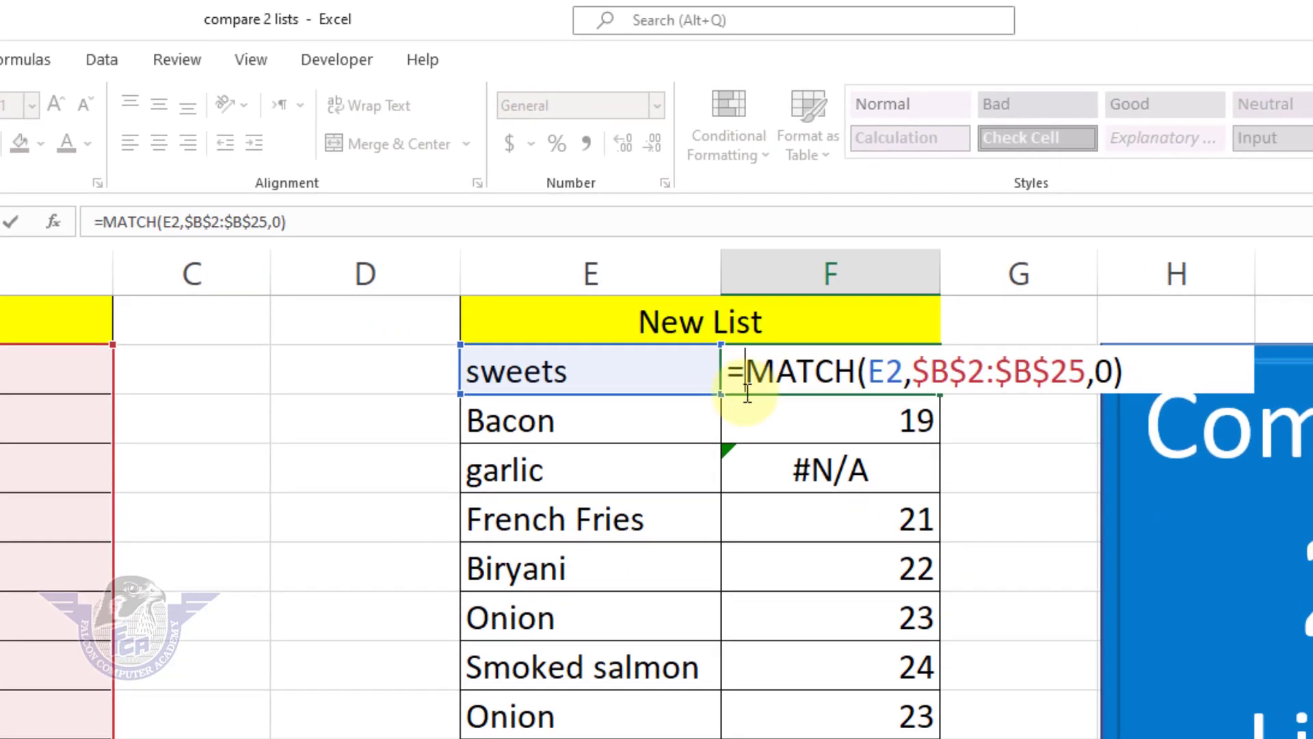
{"action": "type", "text": "if"}
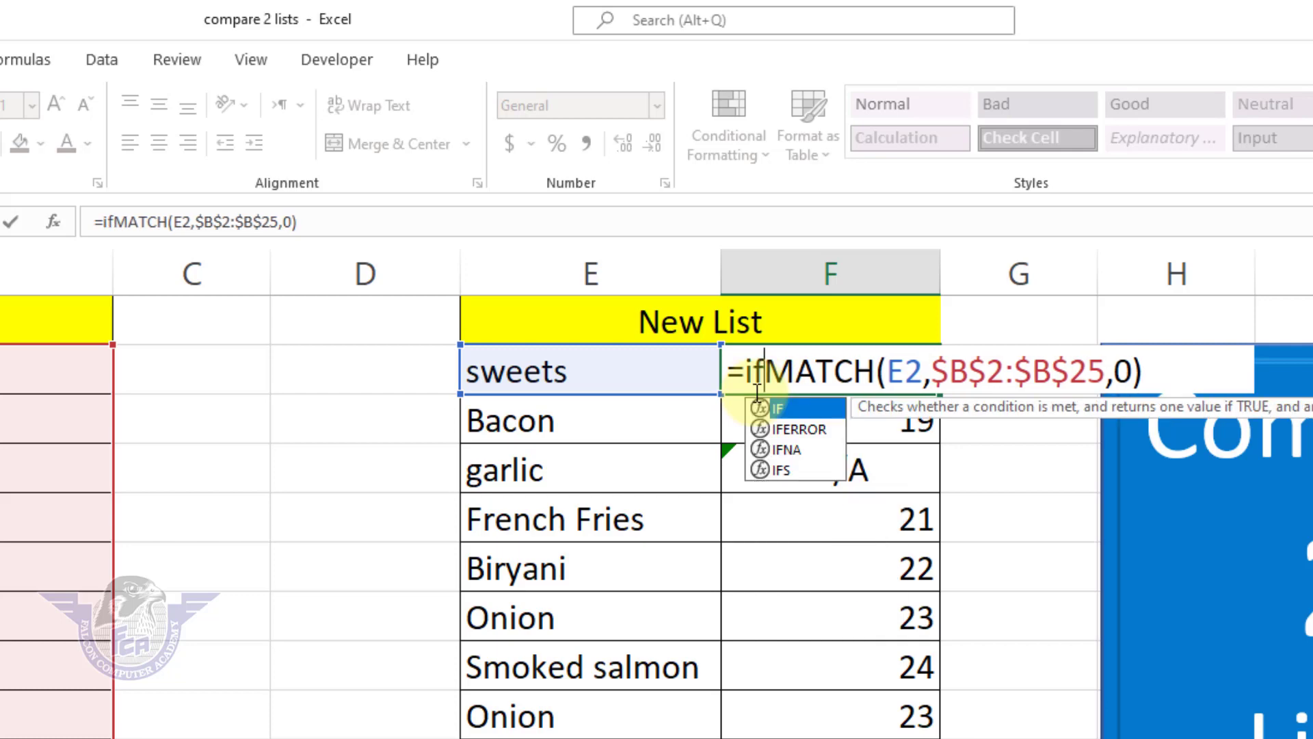
{"action": "type", "text": "("}
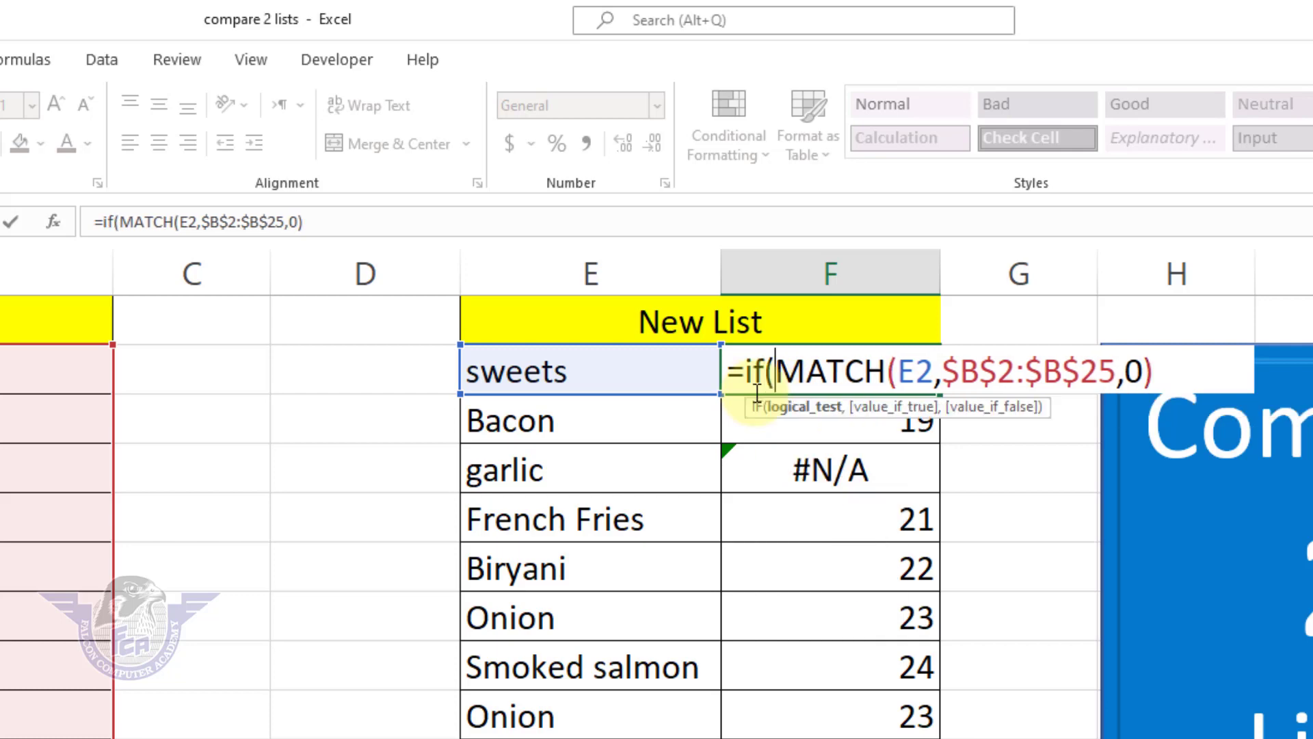
{"action": "type", "text": "is"}
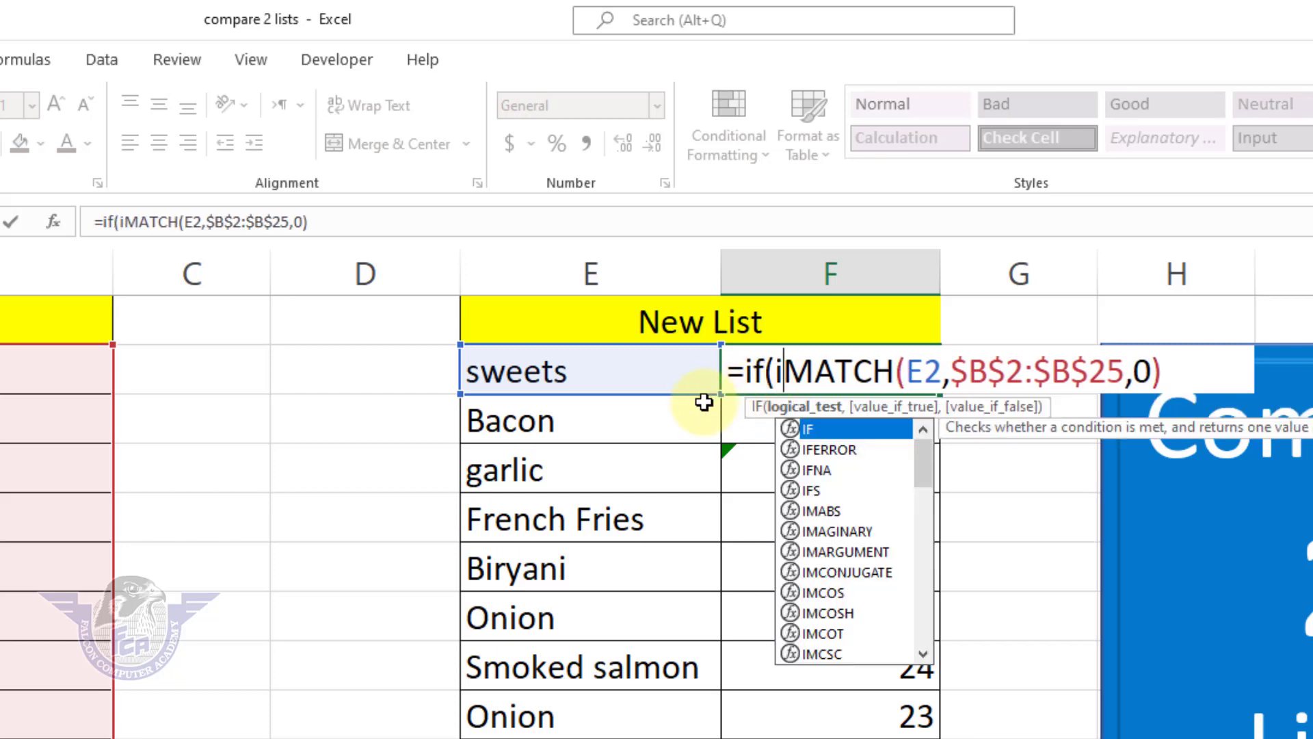
{"action": "type", "text": "number"}
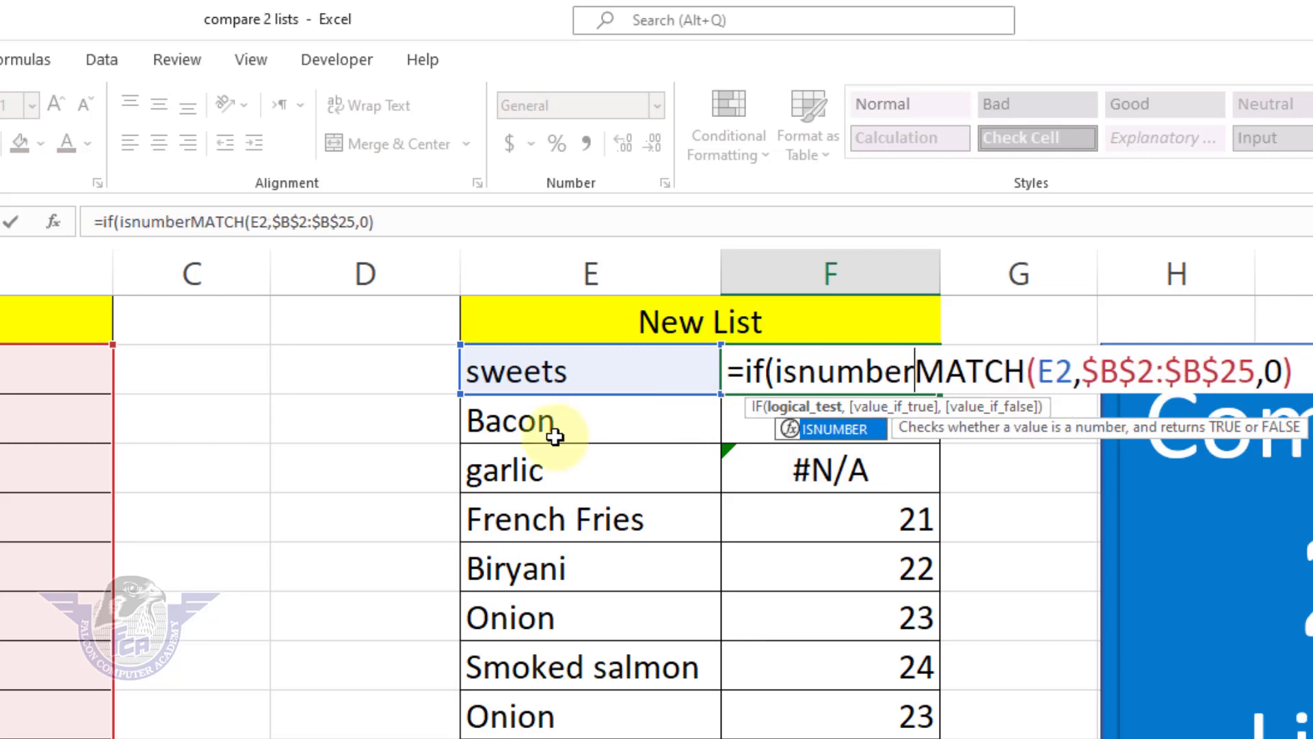
{"action": "type", "text": "("}
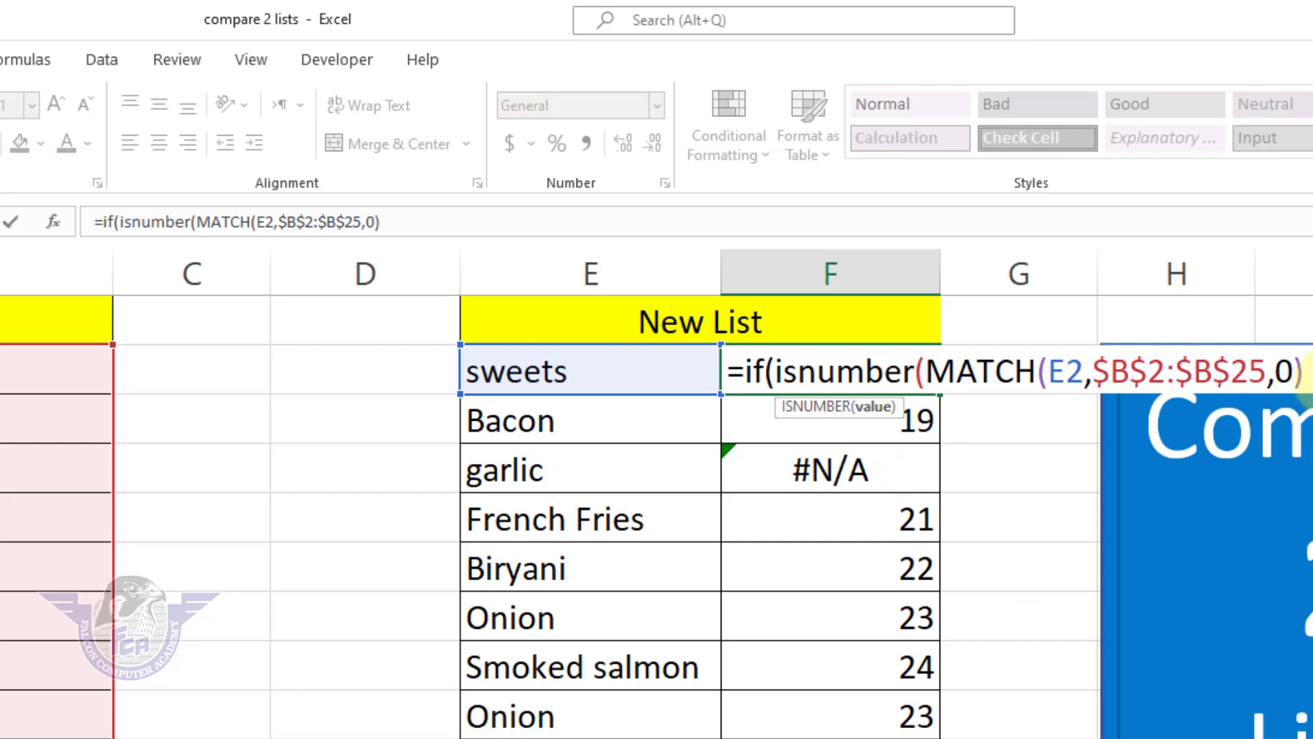
{"action": "left_click", "coordinate": [1107, 373]}
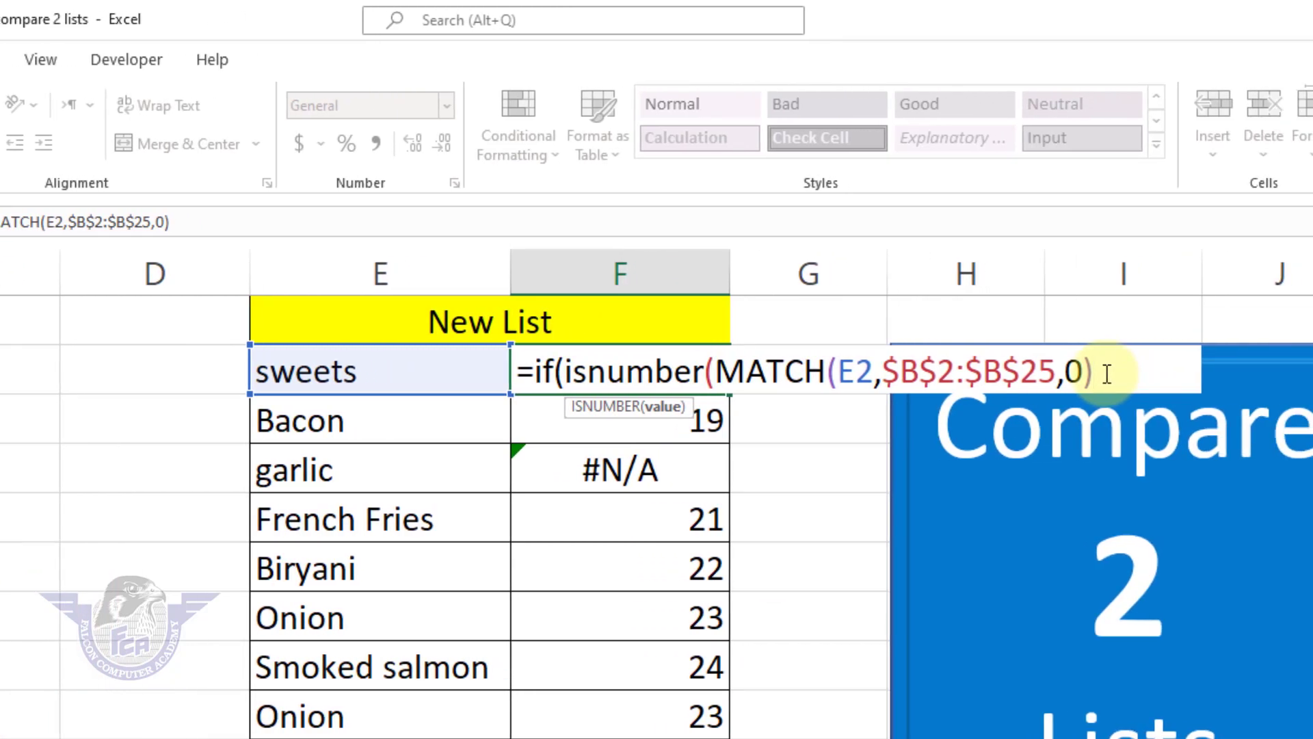
{"action": "type", "text": ")"}
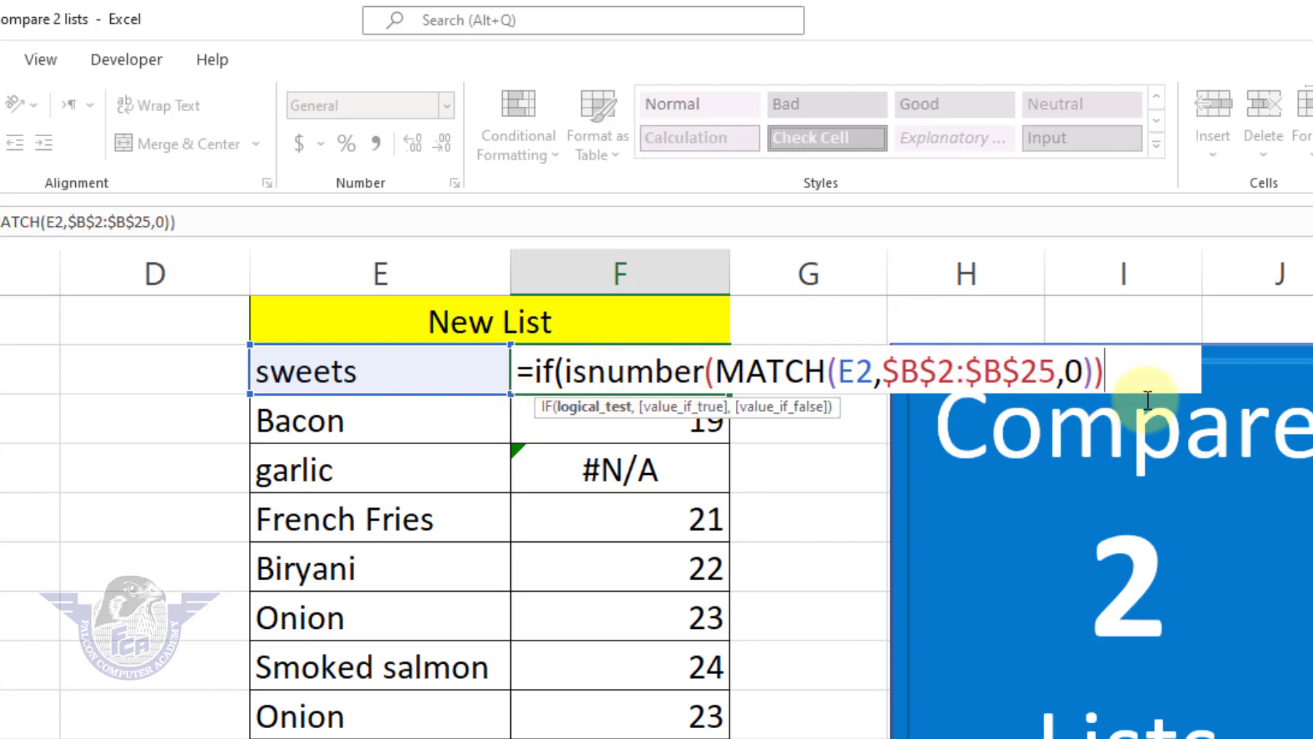
Step: Complete the F2 IF formula with "Order Ok" as the true value and "Not in the List" as the false value
{"action": "type", "text": ","}
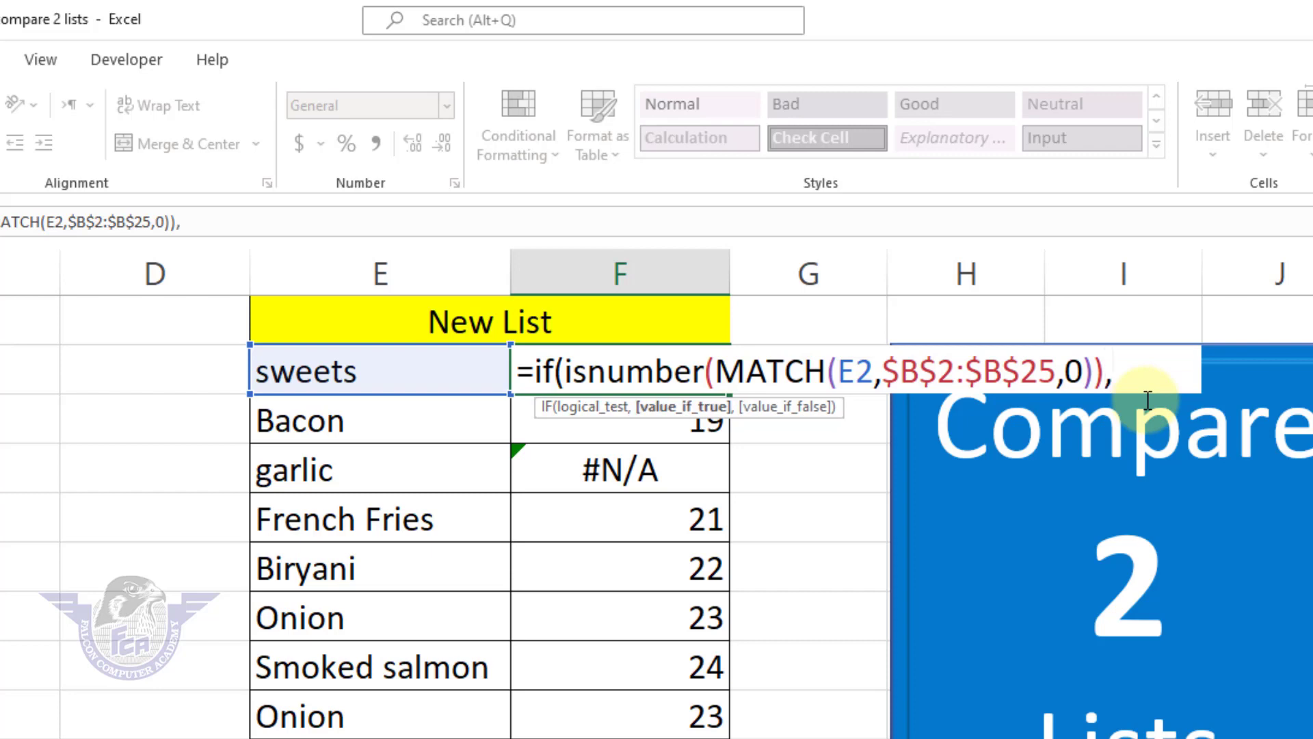
{"action": "type", "text": "\"Order Ok"}
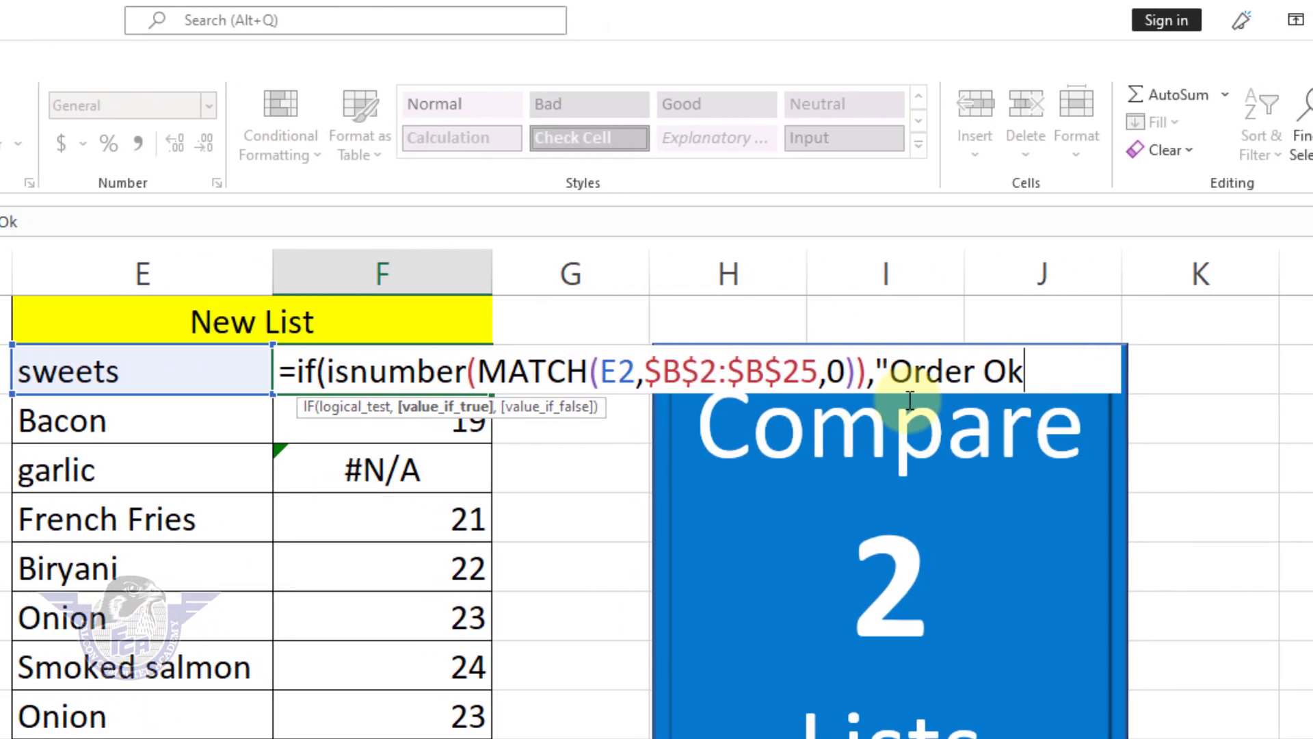
{"action": "type", "text": "\",\""}
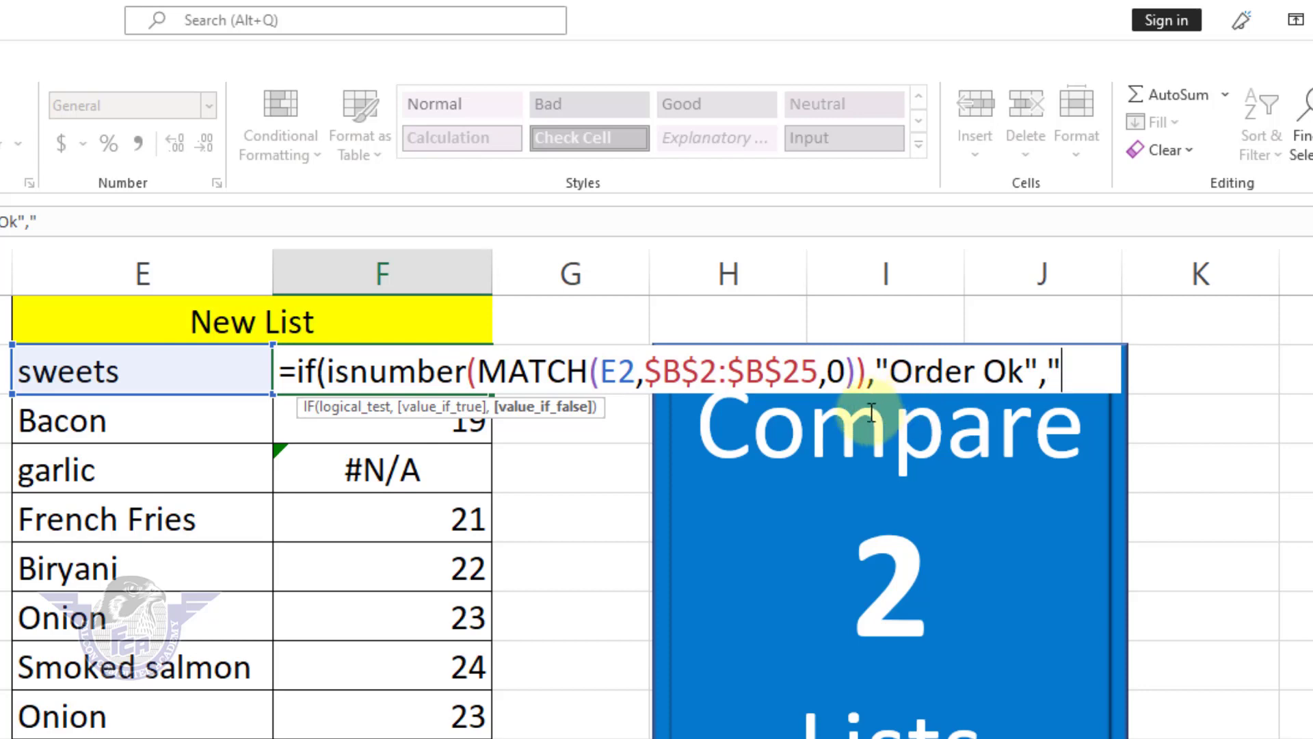
{"action": "type", "text": "Not i"}
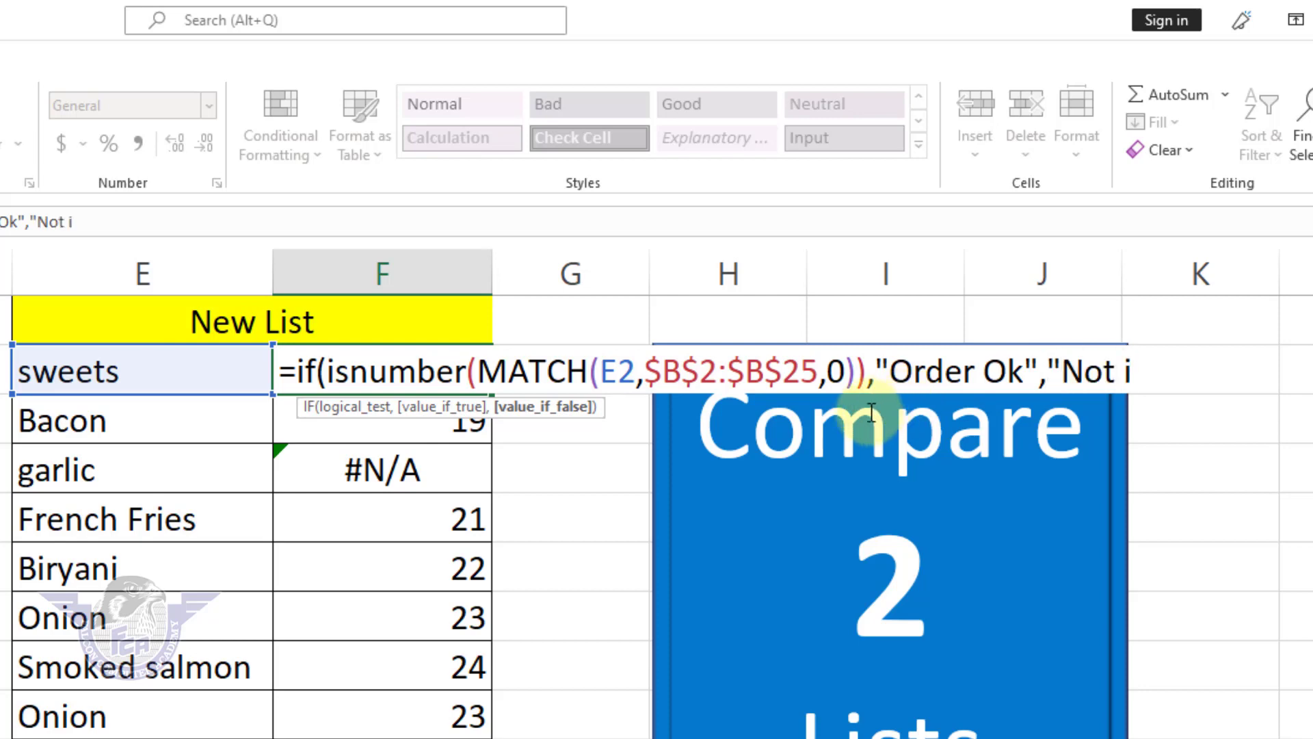
{"action": "type", "text": "n the "}
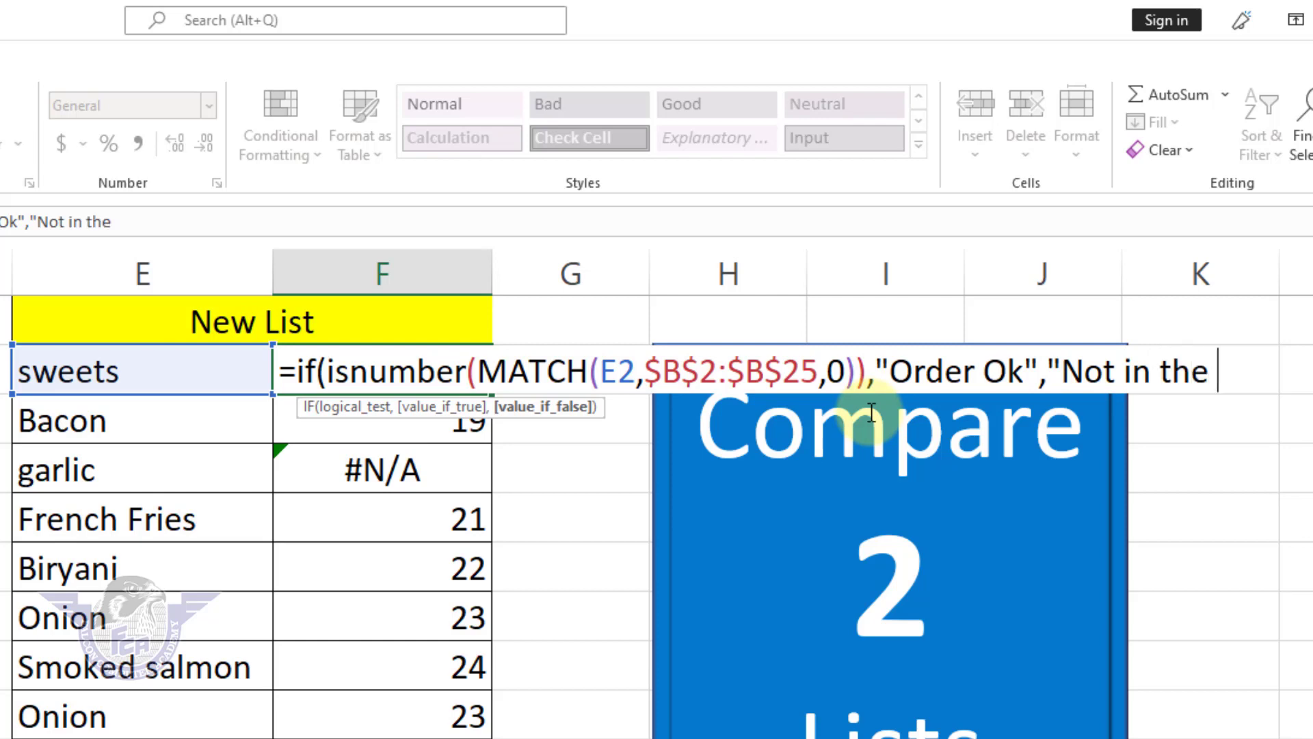
{"action": "type", "text": "List\")"}
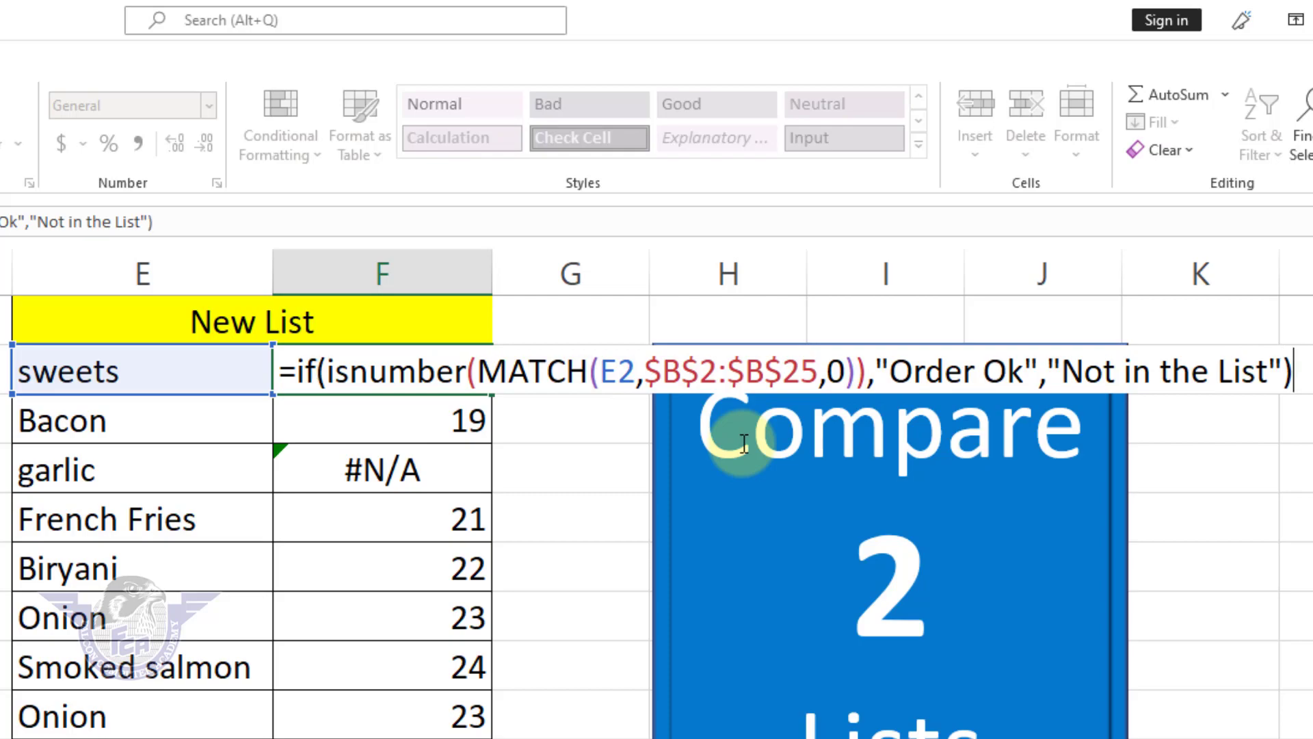
{"action": "key", "text": "Return"}
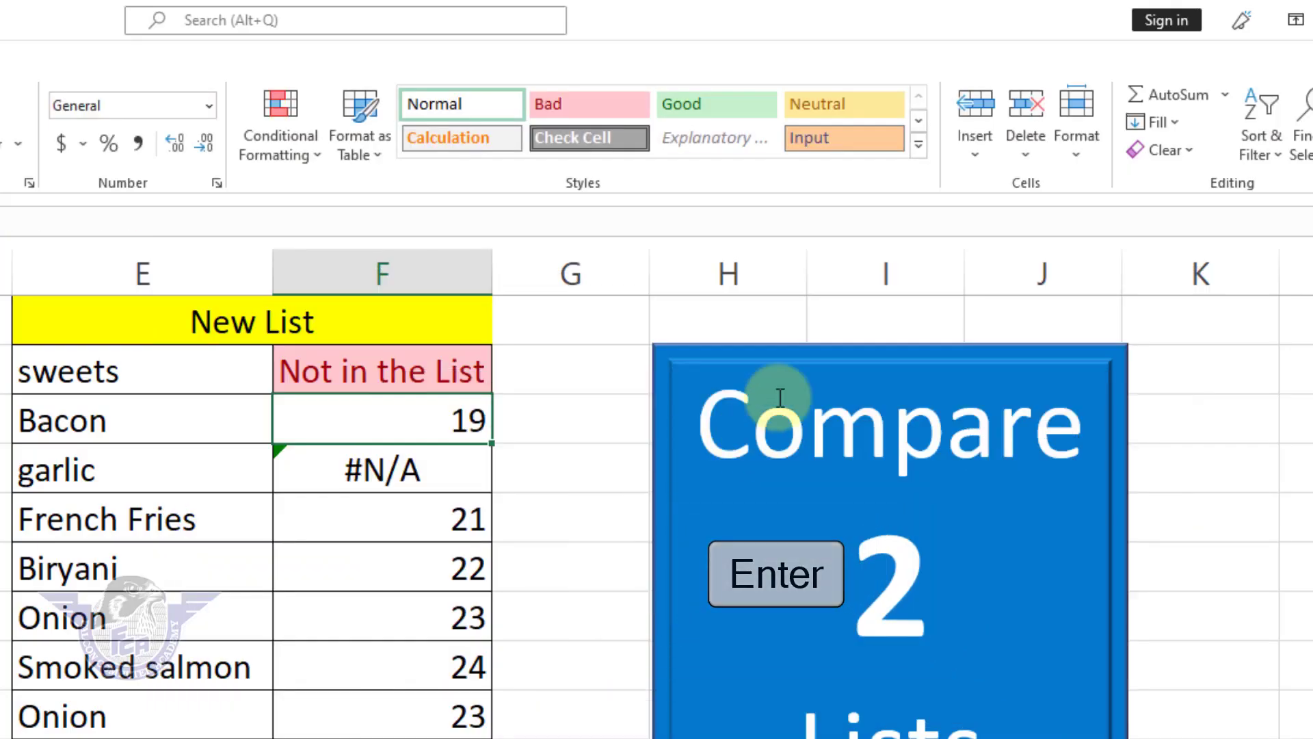
Step: Fill the IF formula from F2 down to F18, the Burger row of the New List
{"action": "left_click", "coordinate": [420, 381]}
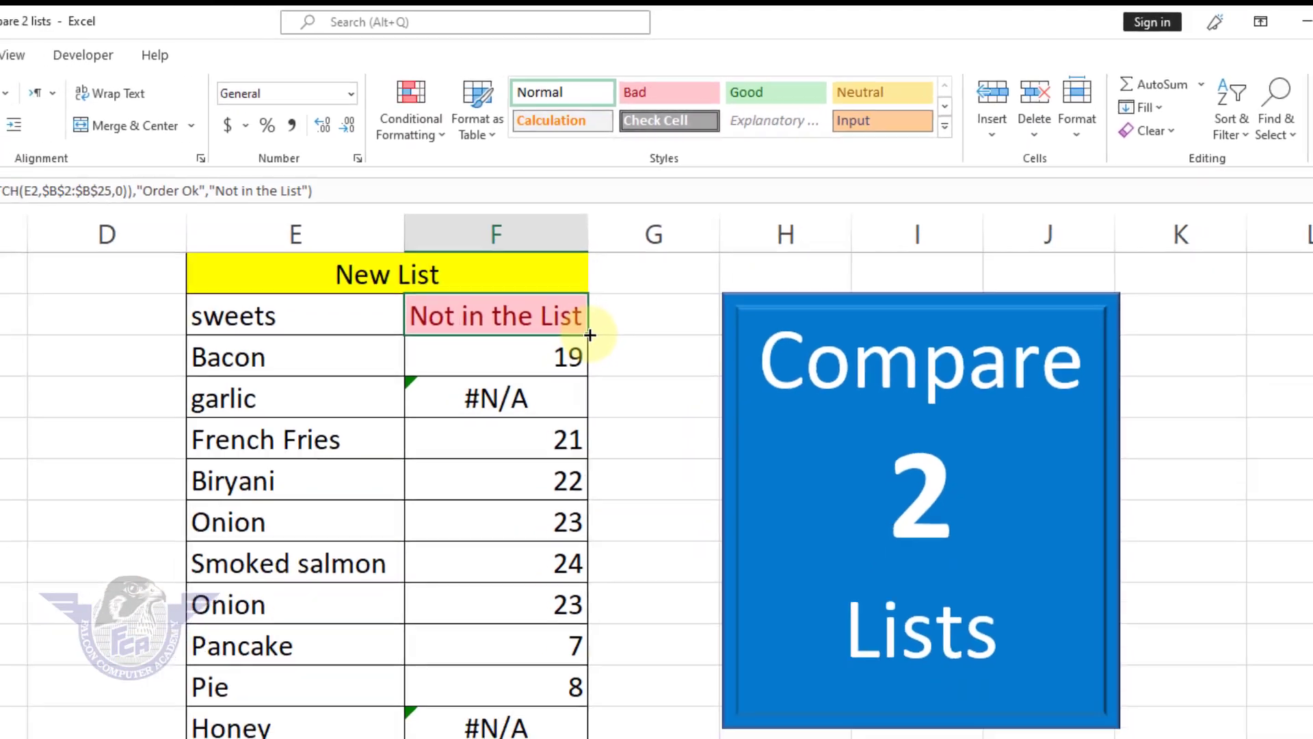
{"action": "left_click_drag", "start_coordinate": [590, 335], "coordinate": [733, 677]}
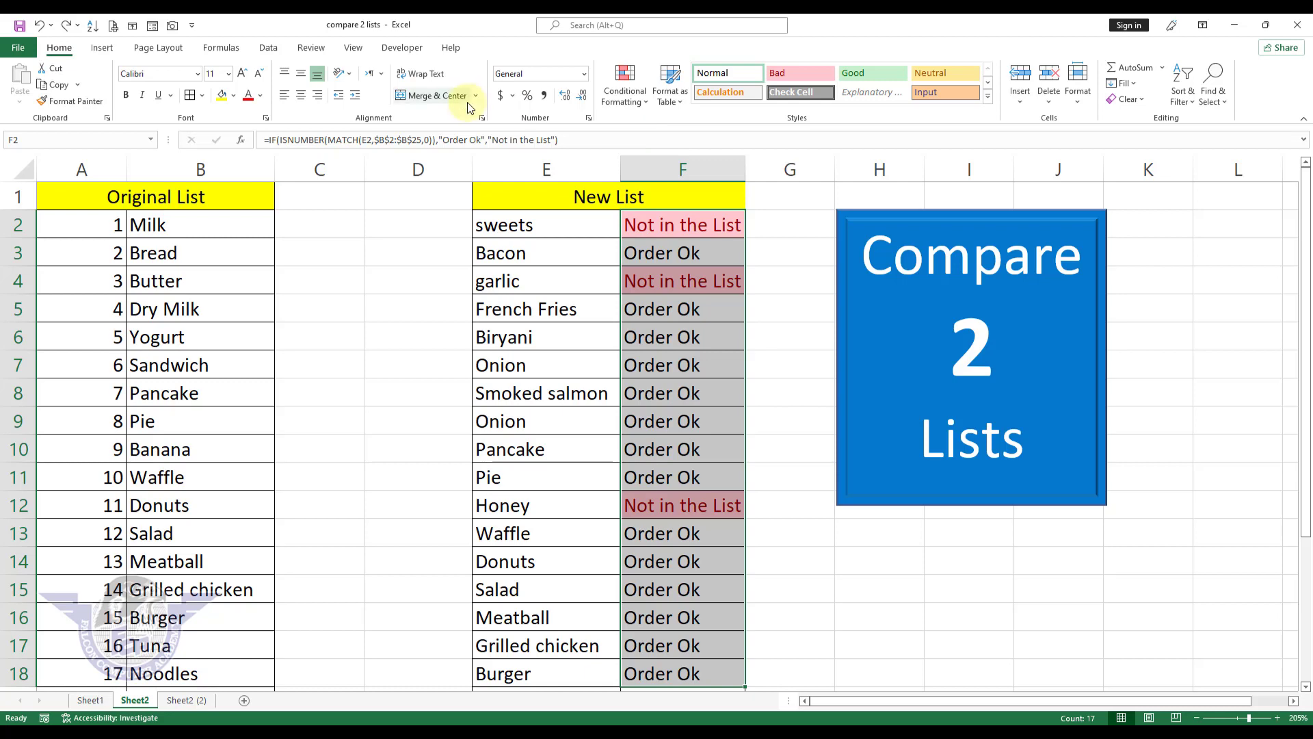
{"action": "left_click", "coordinate": [656, 308]}
Step: Clear the conditional formatting rules from the New List result cells F2:F19 only
{"action": "left_click_drag", "start_coordinate": [690, 225], "coordinate": [689, 670]}
{"action": "scroll", "coordinate": [690, 670], "scroll_direction": "down", "scroll_amount": 2}
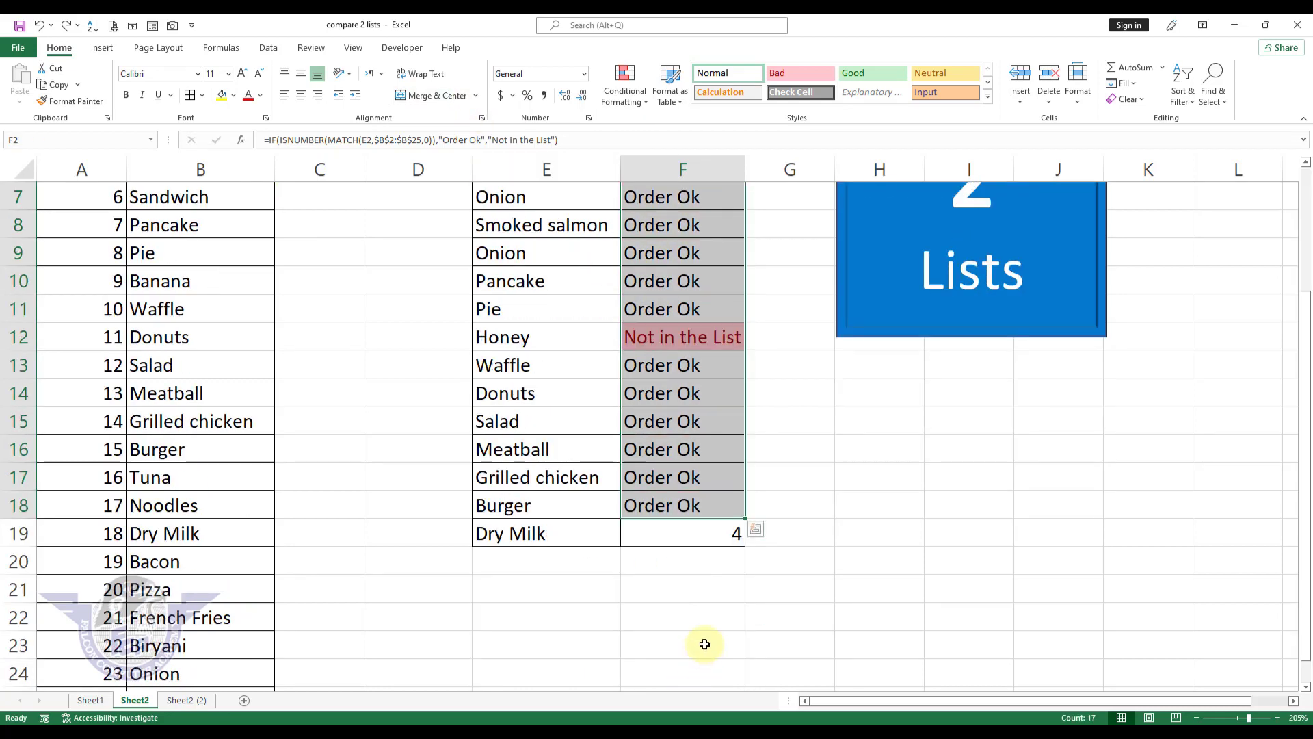
{"action": "left_click_drag", "start_coordinate": [699, 532], "coordinate": [668, 222]}
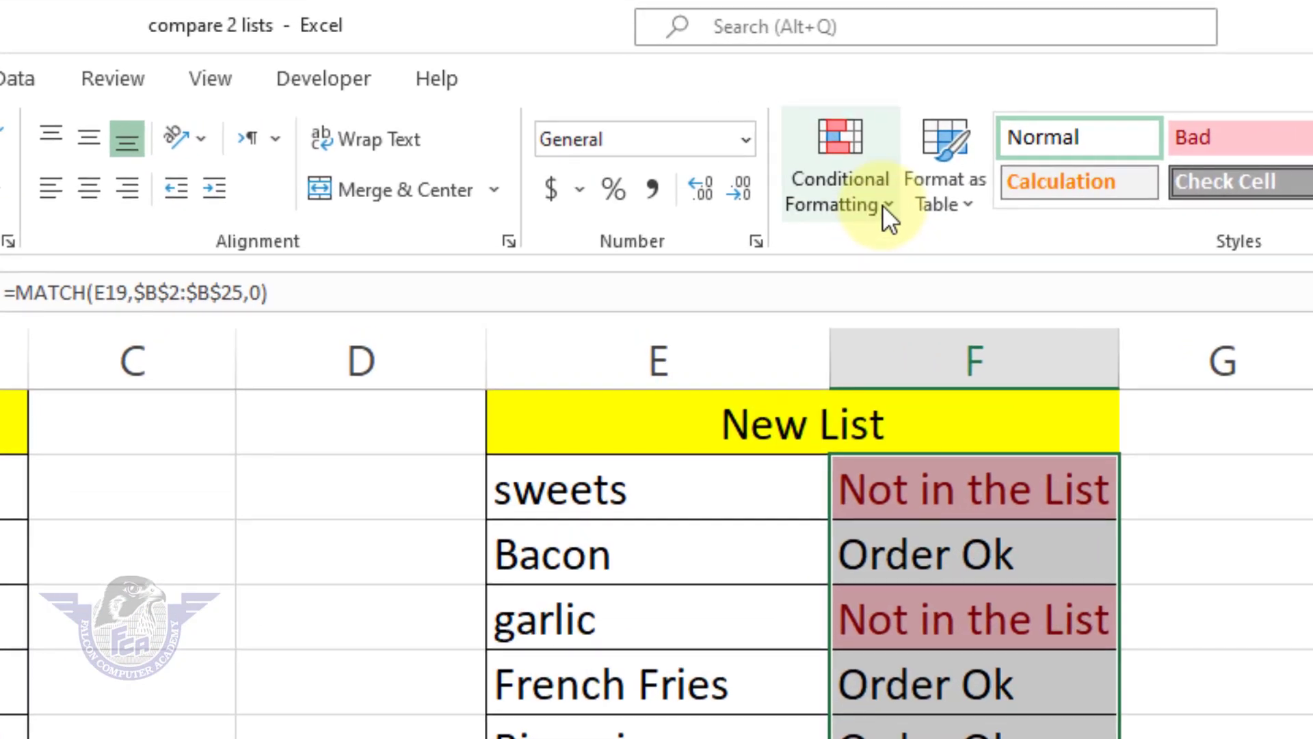
{"action": "left_click", "coordinate": [643, 102]}
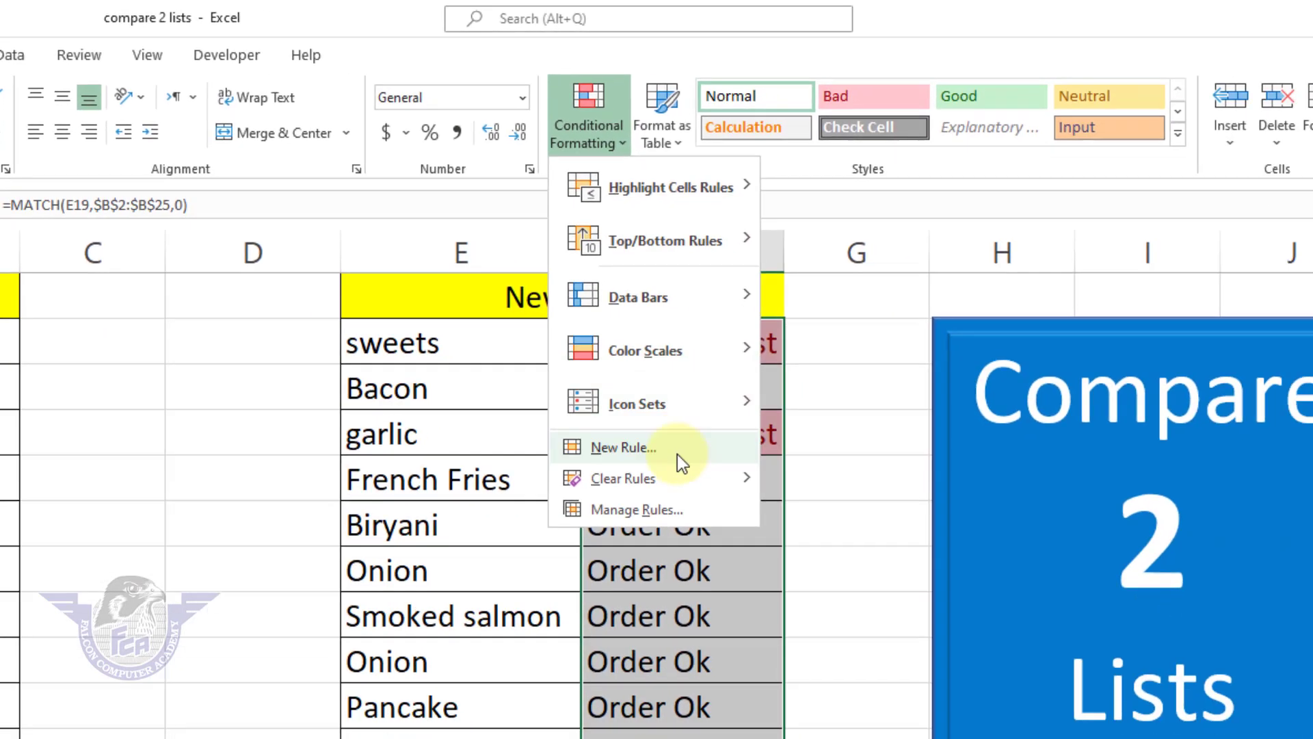
{"action": "mouse_move", "coordinate": [972, 682]}
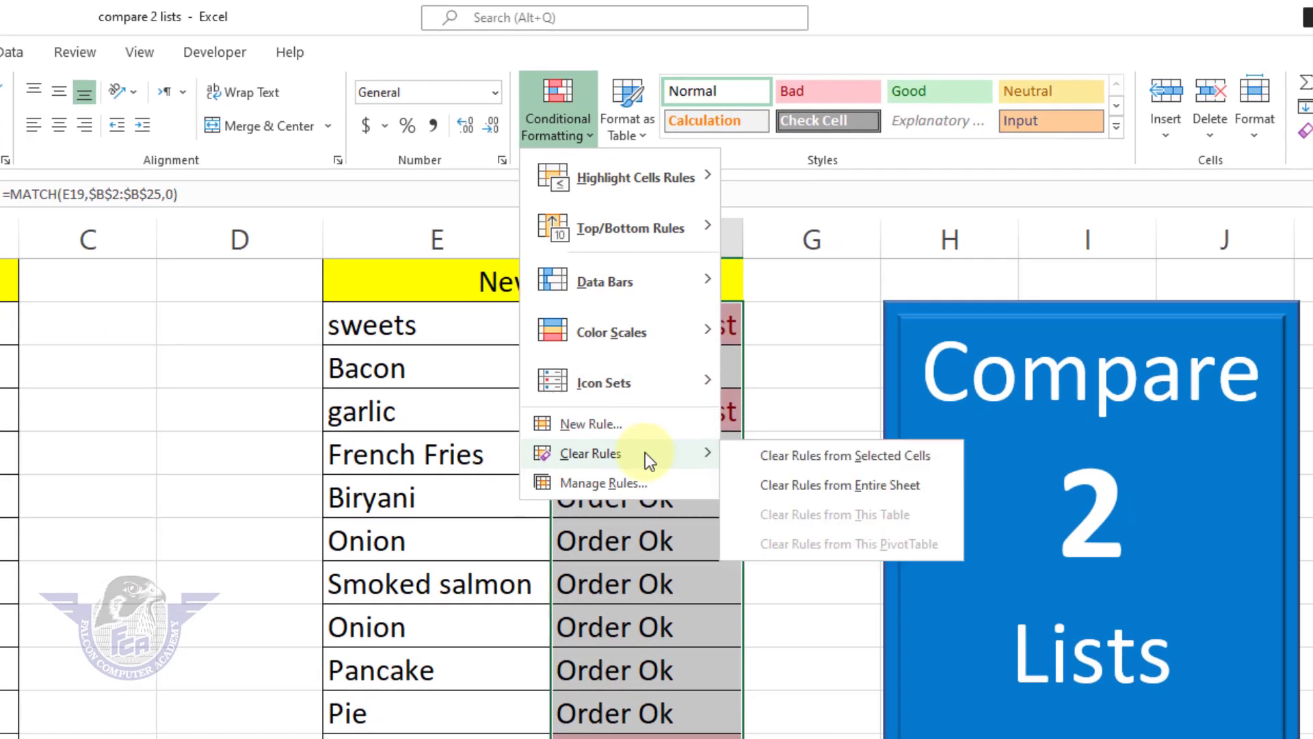
{"action": "left_click", "coordinate": [879, 457]}
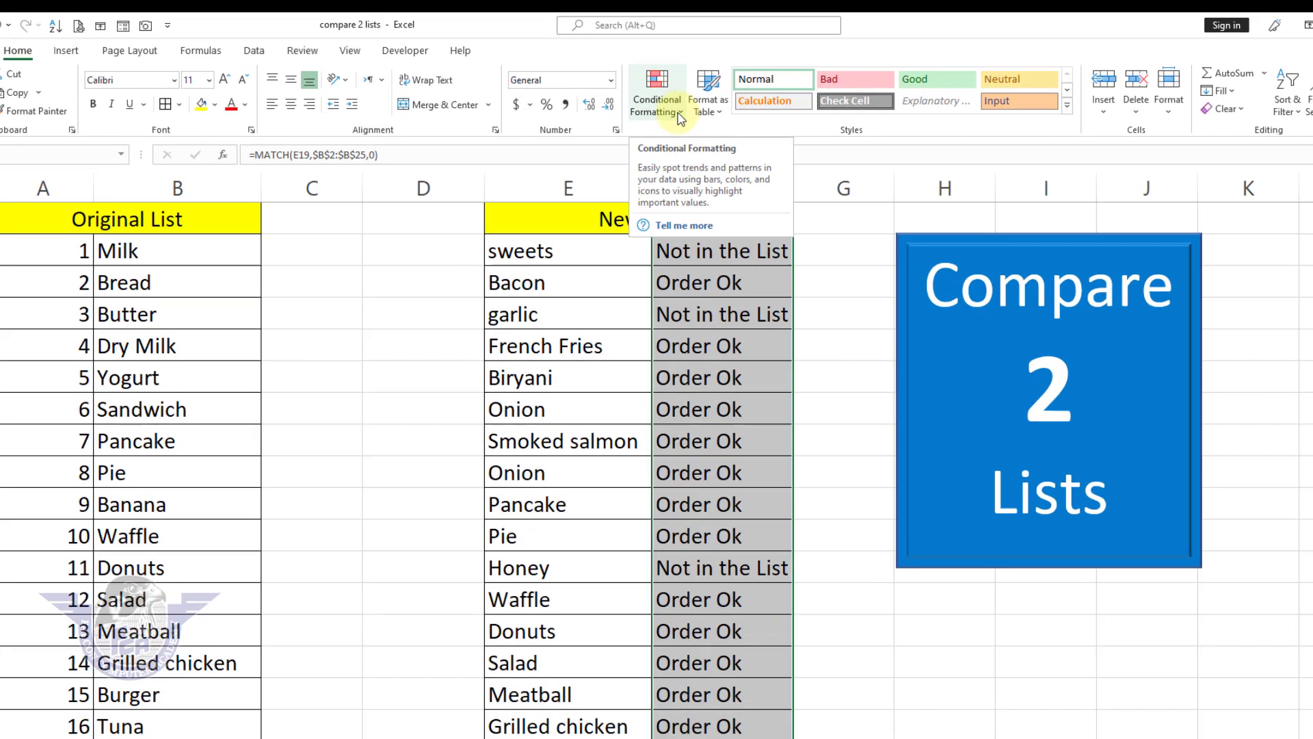
Step: Highlight the cells in F2:F19 whose text contains "Not" with Light Red Fill with Dark Red Text
{"action": "left_click", "coordinate": [643, 101]}
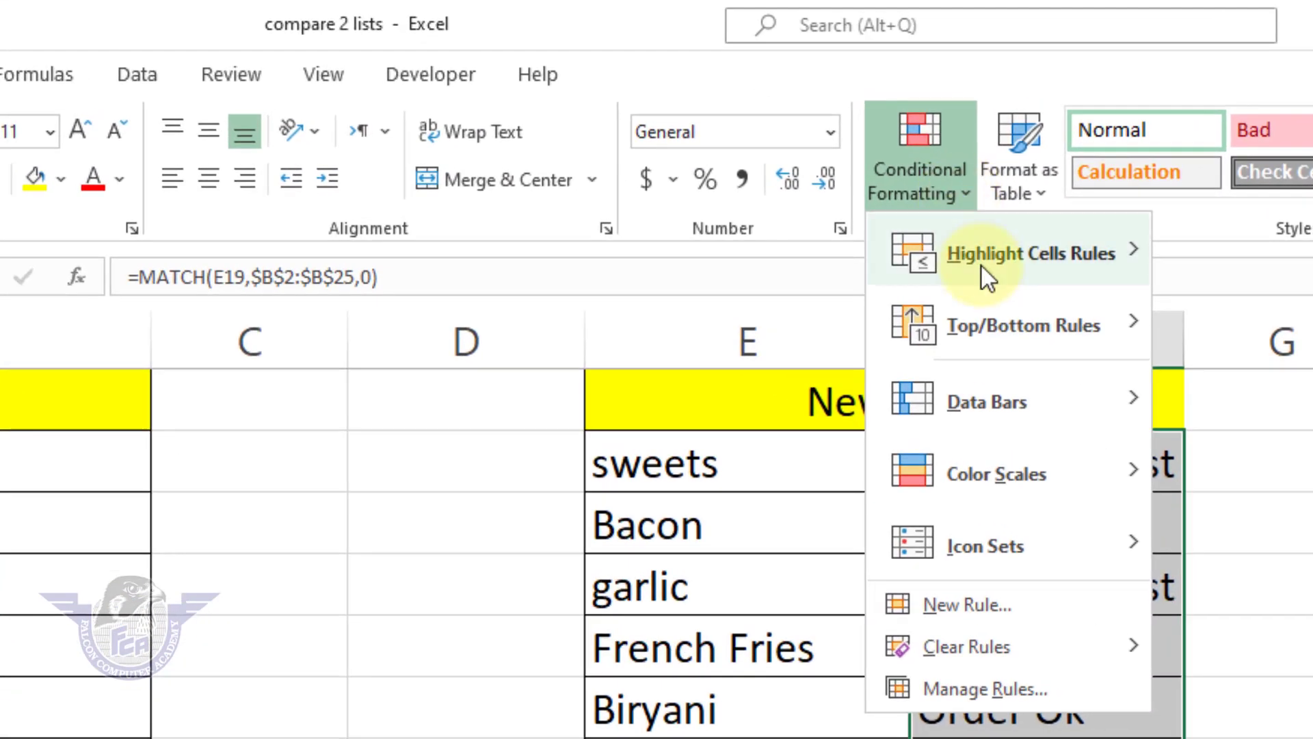
{"action": "mouse_move", "coordinate": [982, 266]}
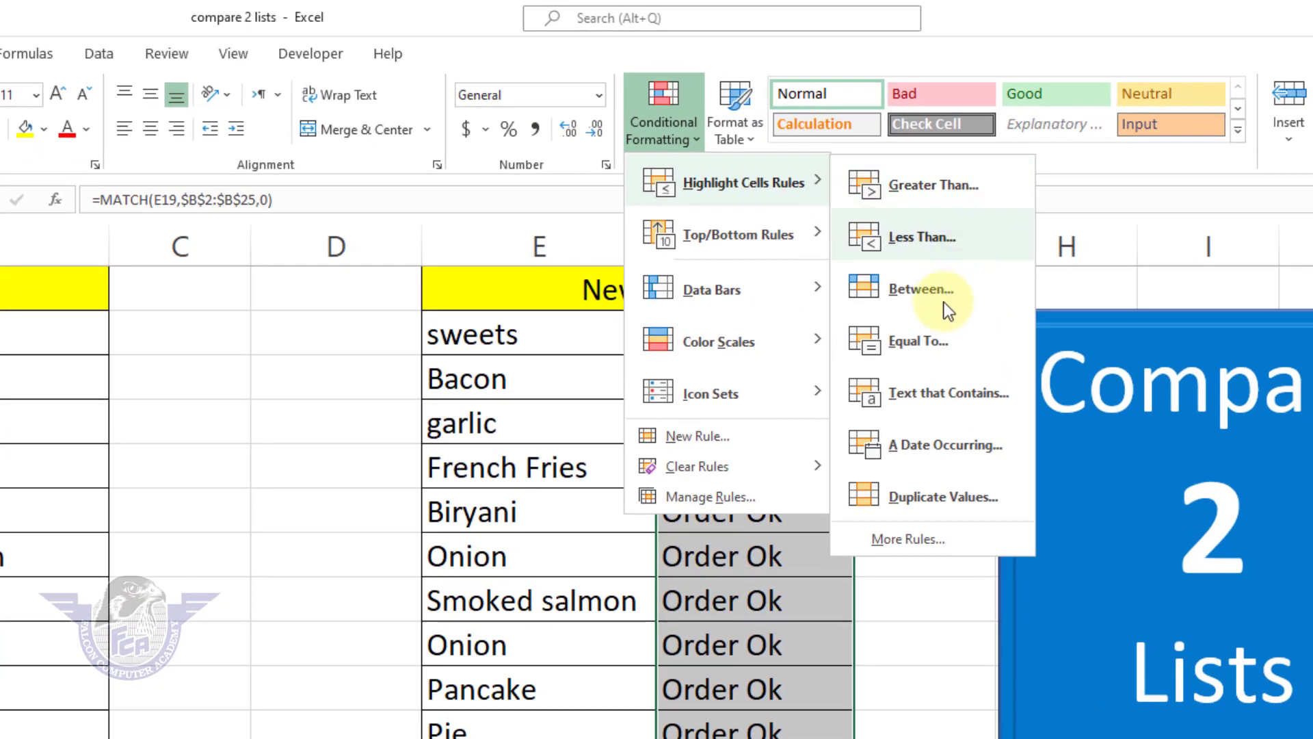
{"action": "left_click", "coordinate": [950, 397]}
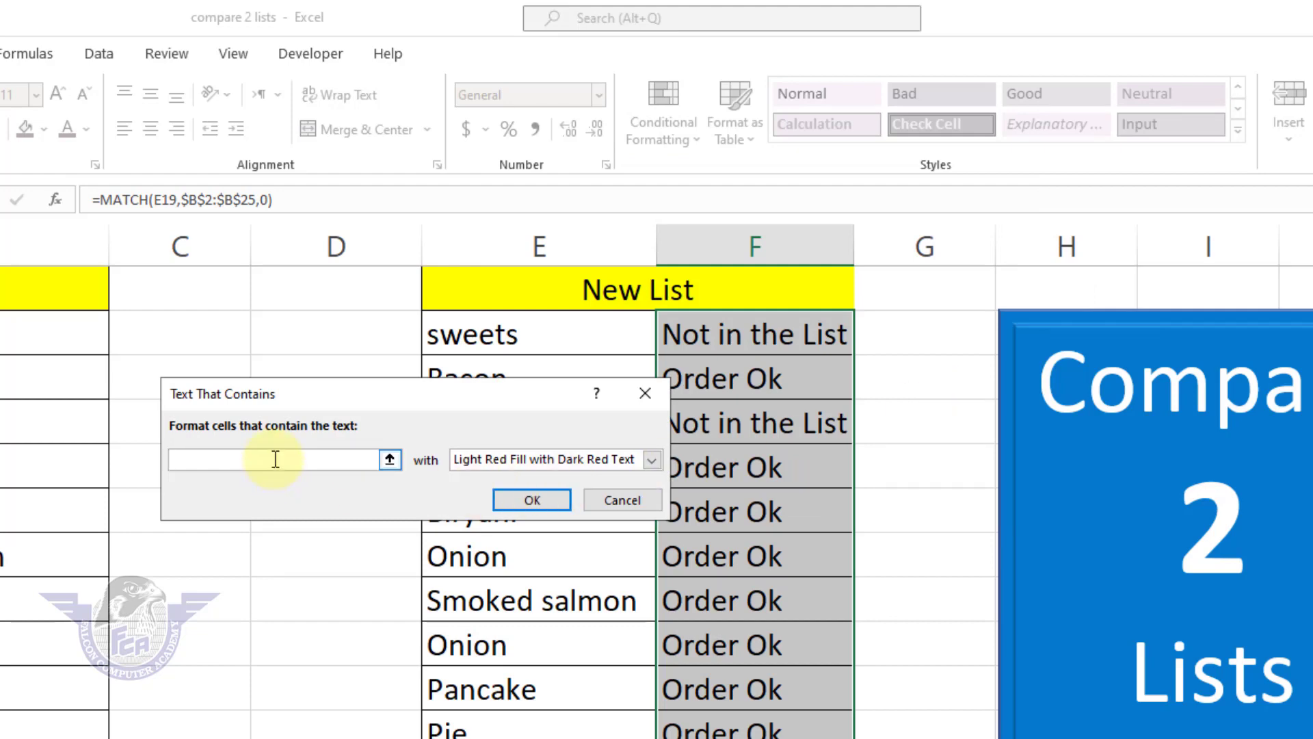
{"action": "type", "text": "Not"}
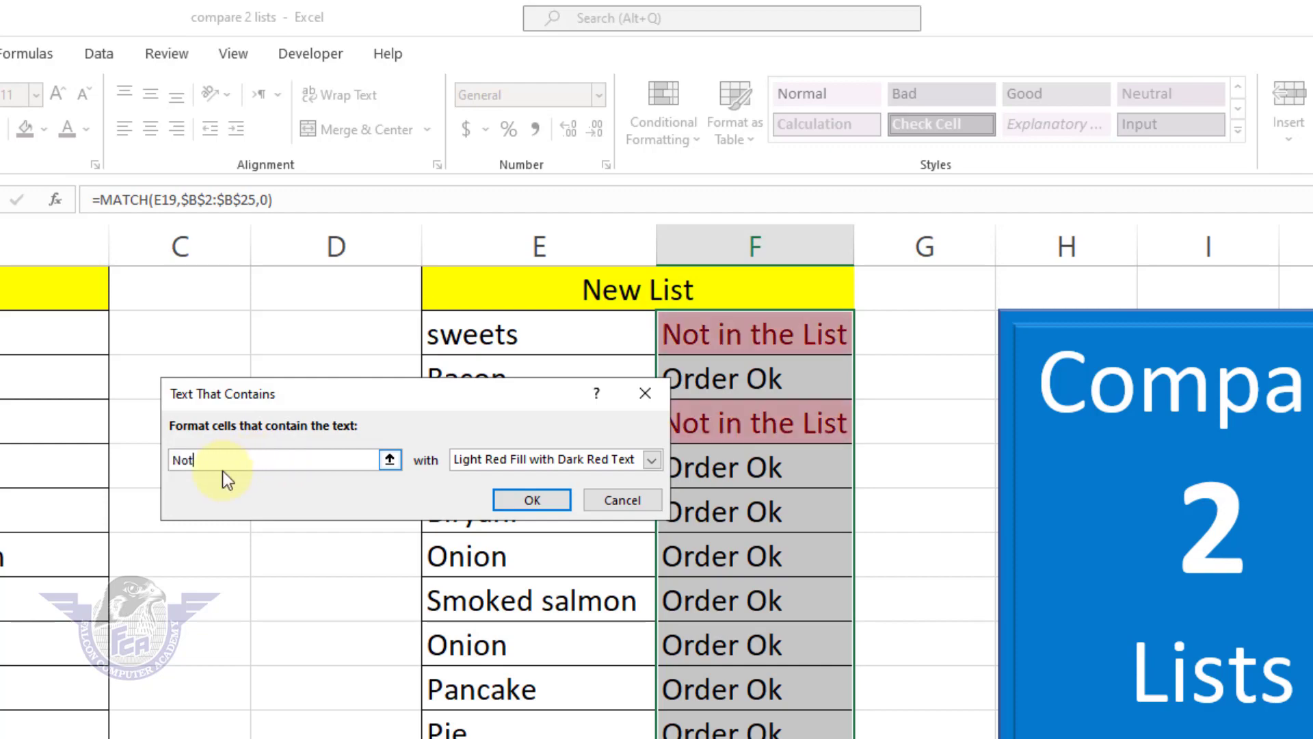
{"action": "left_click", "coordinate": [537, 498]}
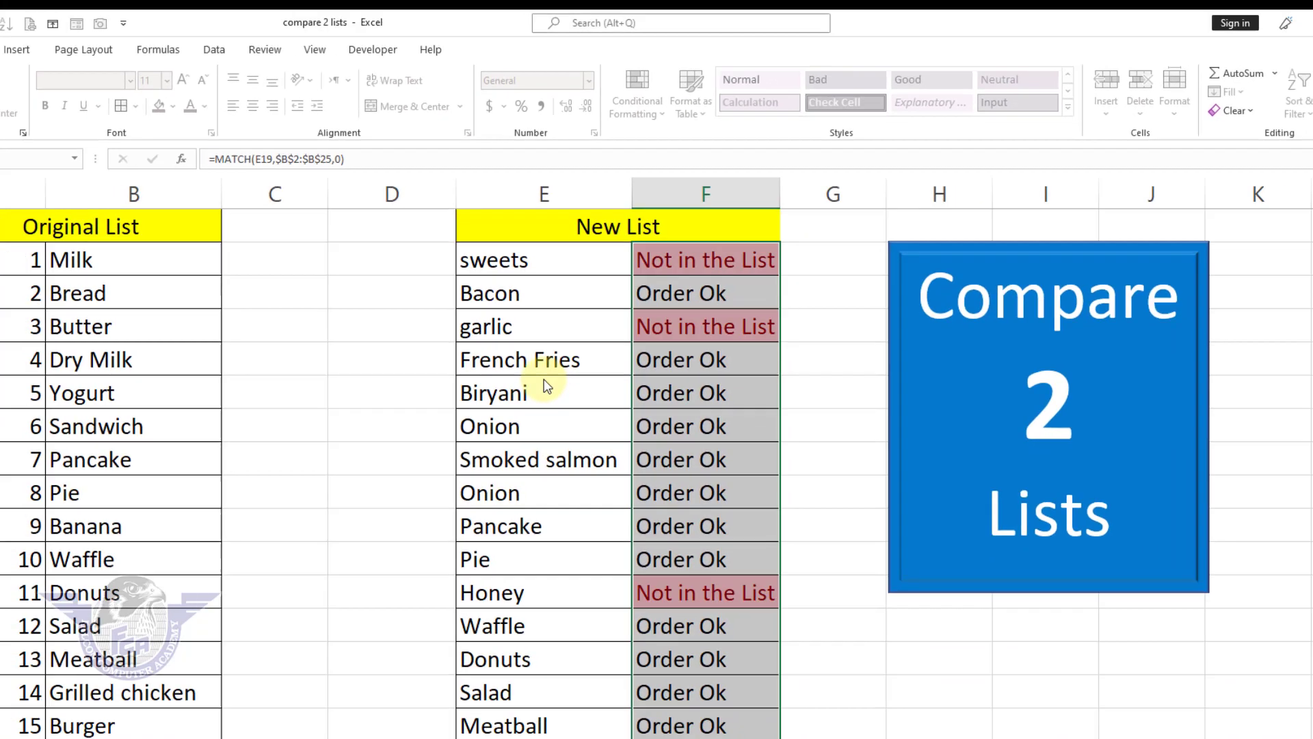
{"action": "left_click", "coordinate": [714, 437]}
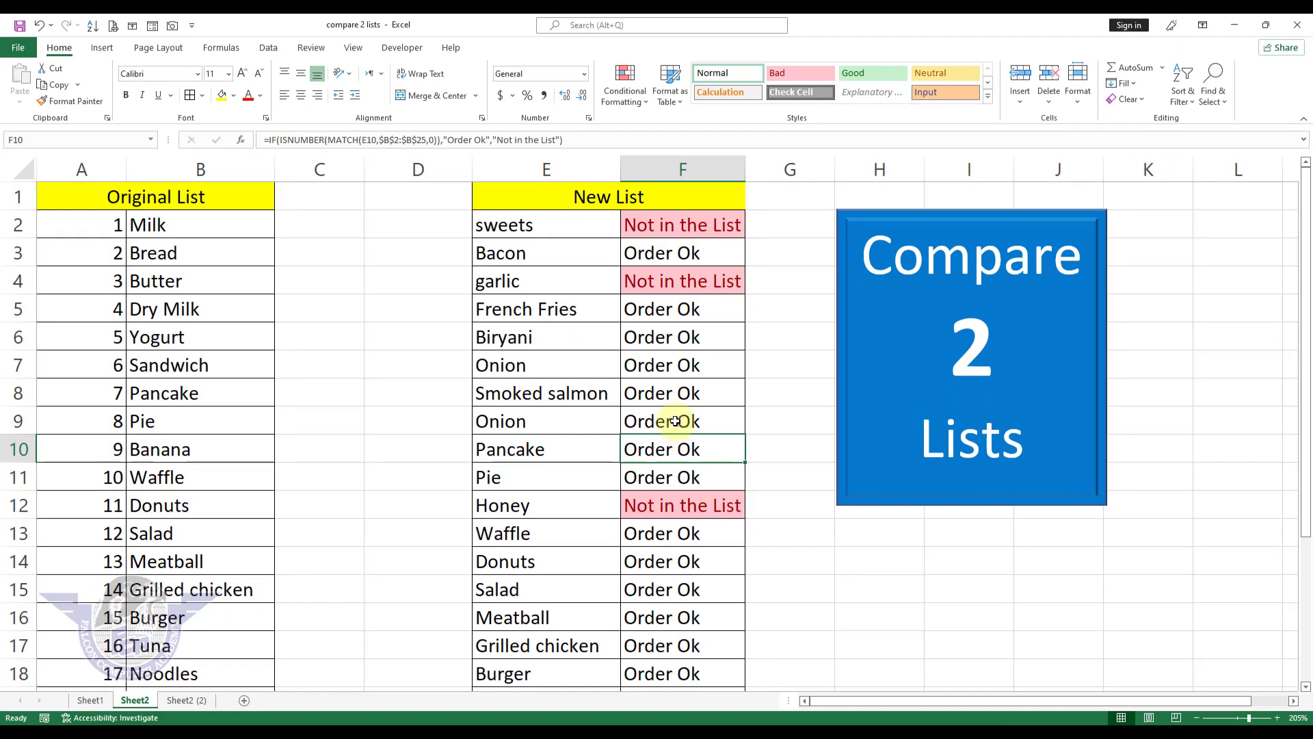
Step: Extend the IF formula from F18 to F19 to cover the Dry Milk row
{"action": "scroll", "coordinate": [676, 421], "scroll_direction": "down", "scroll_amount": 2}
{"action": "left_click", "coordinate": [723, 510]}
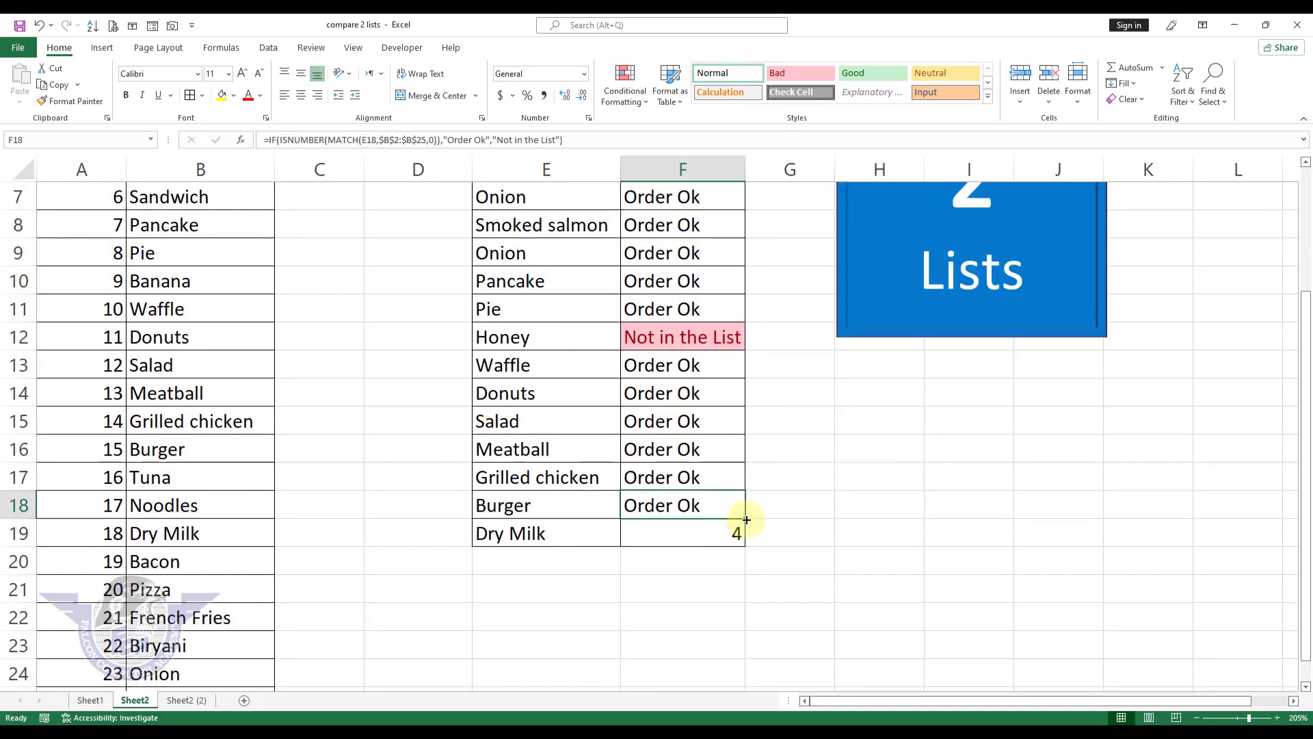
{"action": "left_click_drag", "start_coordinate": [746, 520], "coordinate": [739, 536]}
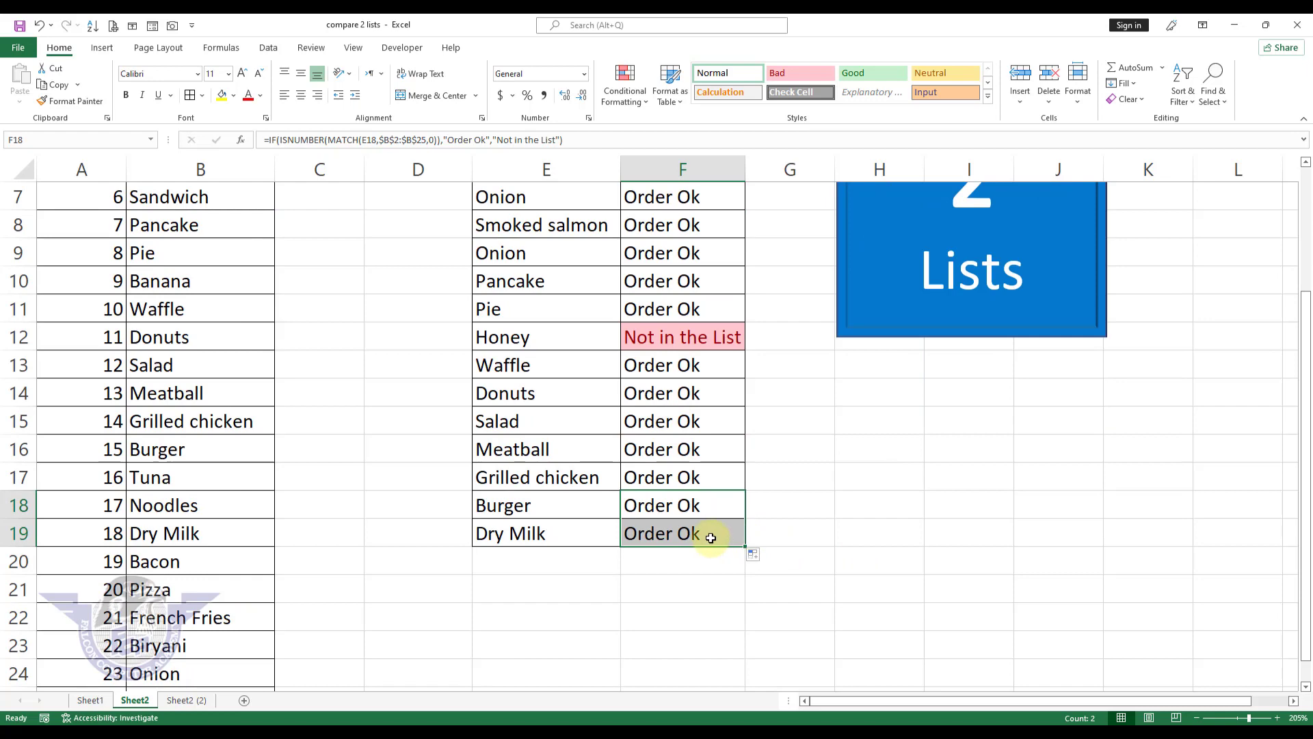
{"action": "left_click", "coordinate": [711, 537]}
{"action": "scroll", "coordinate": [714, 527], "scroll_direction": "up", "scroll_amount": 2}
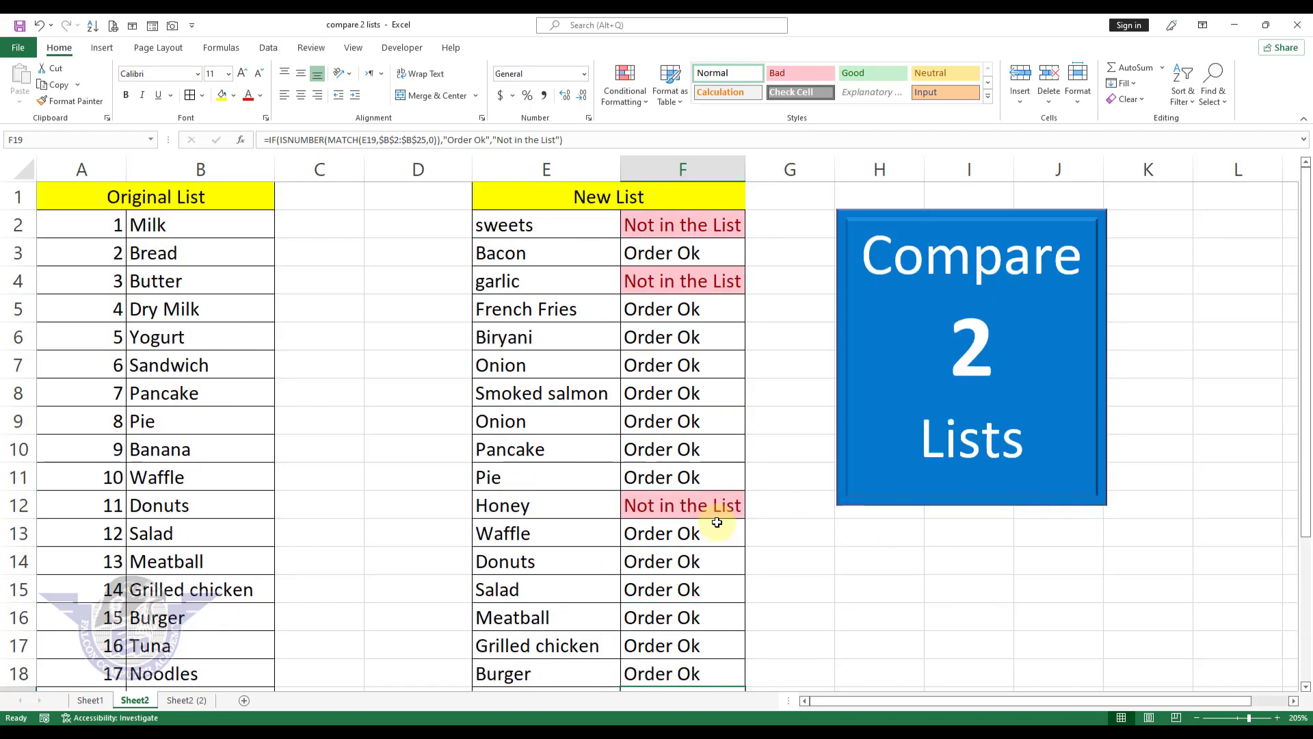